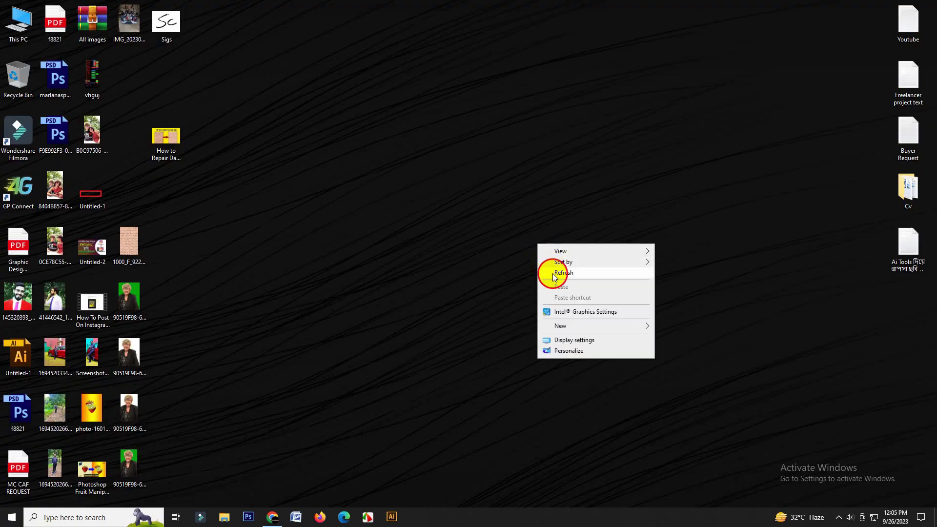
# - Refresh the desktop and launch Photoshop from the taskbar
pyautogui.rightClick(553, 273)
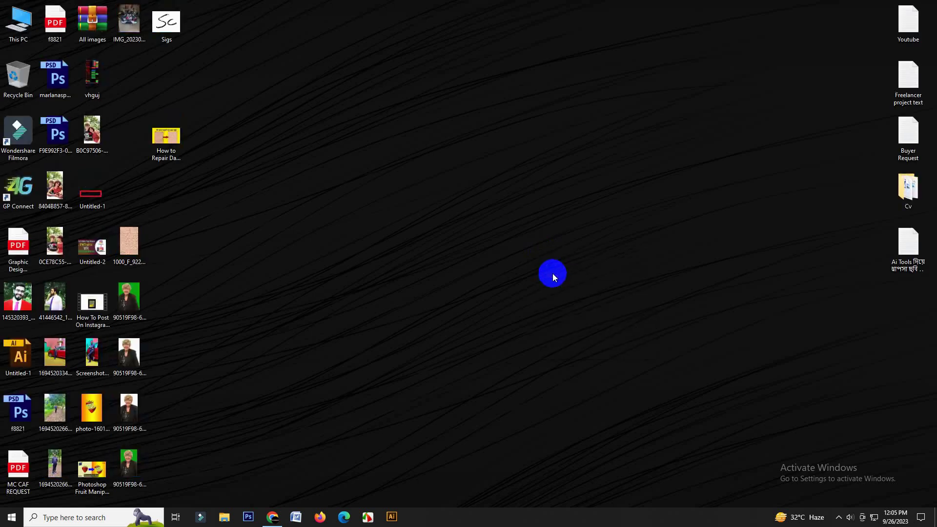
pyautogui.click(574, 304)
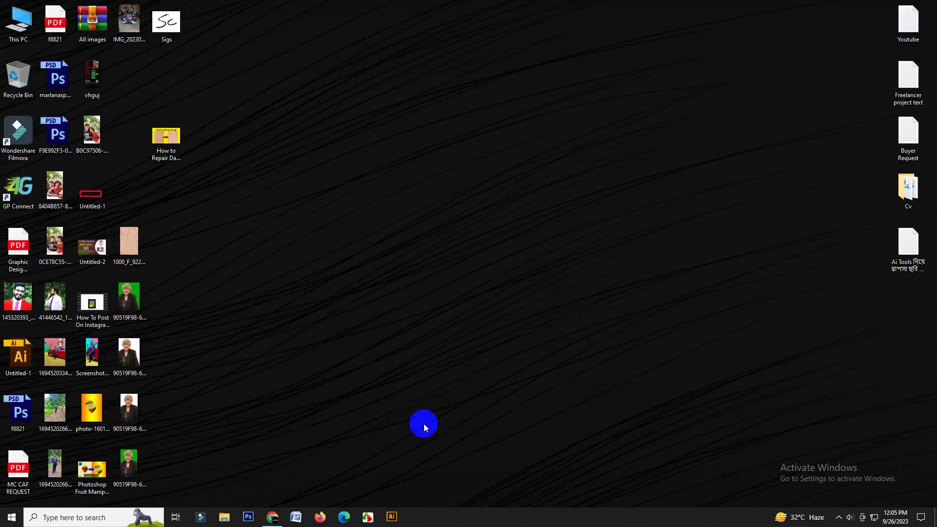
pyautogui.click(250, 516)
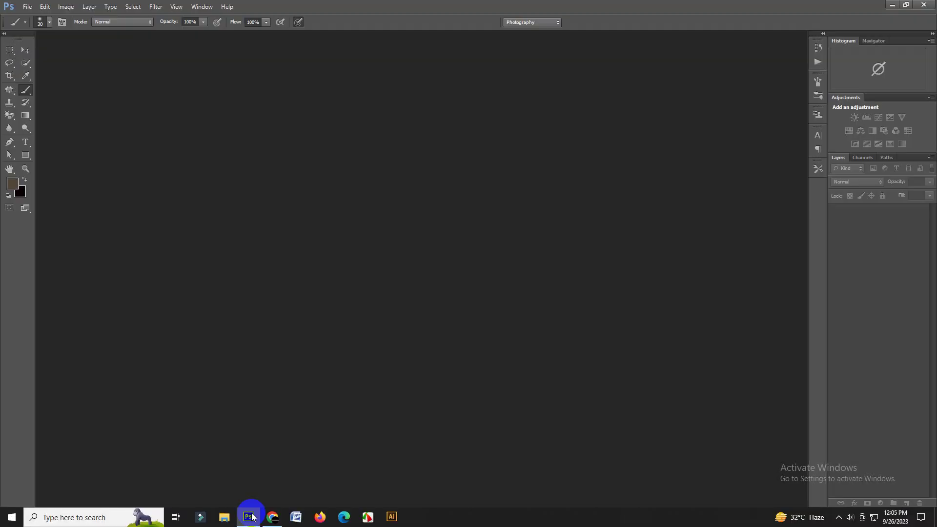
# - Open fix-damaged-photos-in-photoshop-1.jpg, accepting it through Camera Raw
pyautogui.click(25, 6)
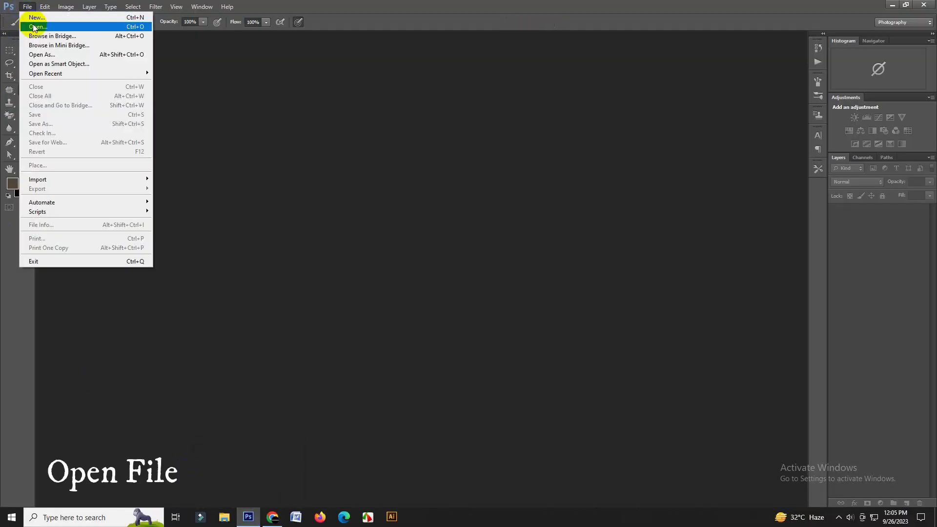
pyautogui.click(36, 26)
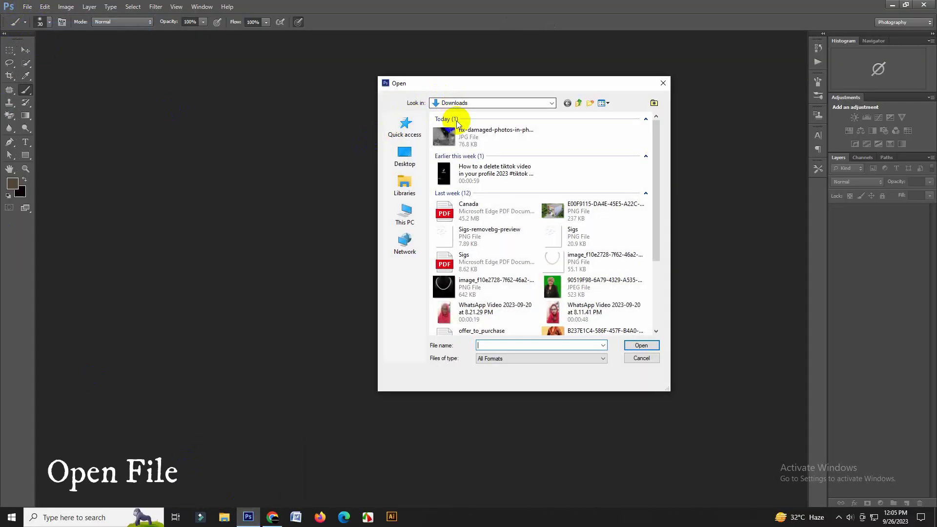
pyautogui.click(457, 136)
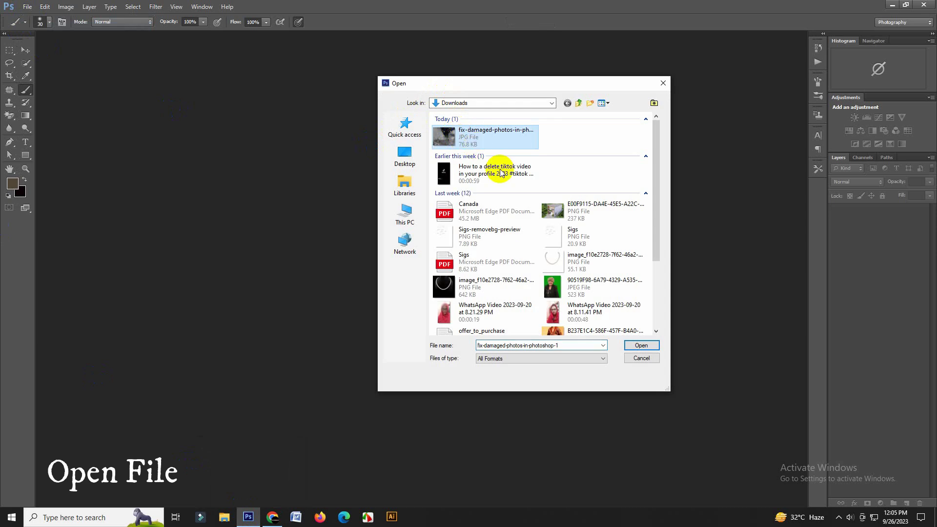
pyautogui.click(628, 347)
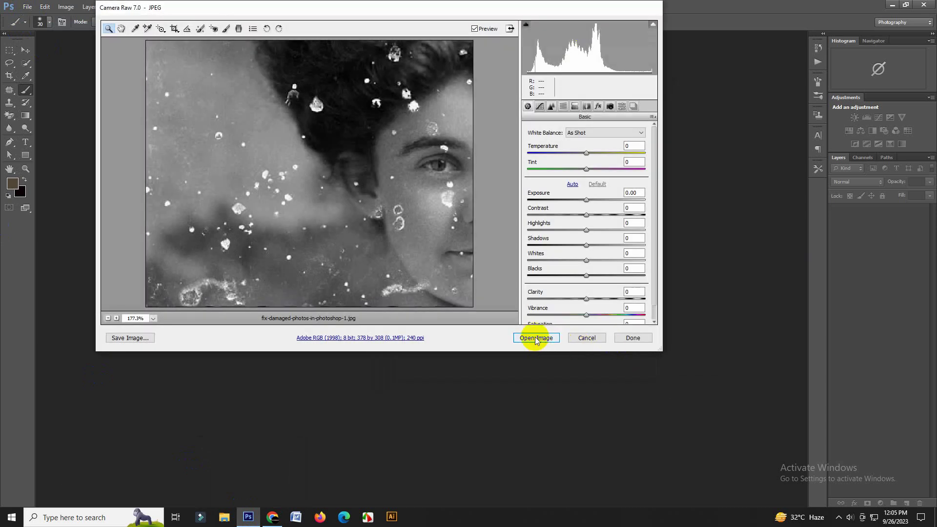
pyautogui.click(534, 336)
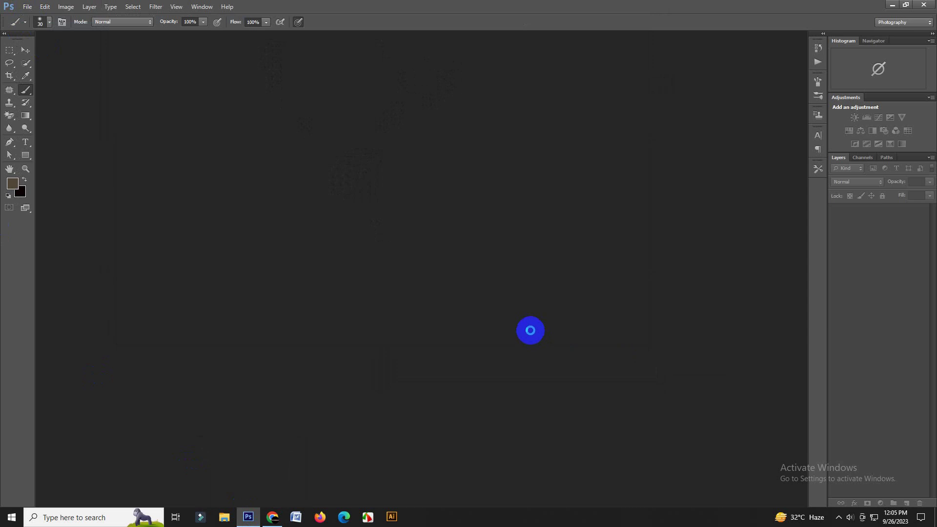
# - Zoom in, duplicate Background into a Background copy layer, and select the Spot Healing Brush
pyautogui.scroll(2, 429, 347)
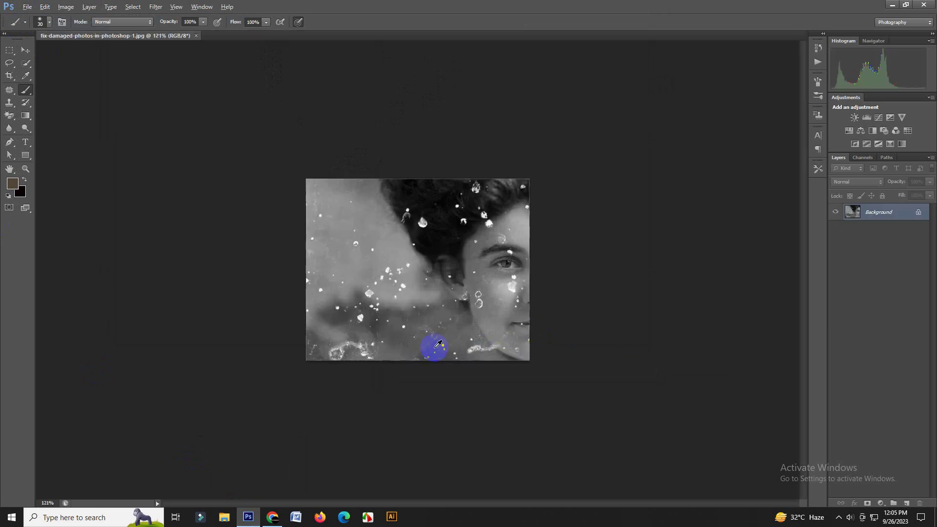
pyautogui.scroll(2, 428, 348)
pyautogui.scroll(1, 429, 349)
pyautogui.rightClick(883, 220)
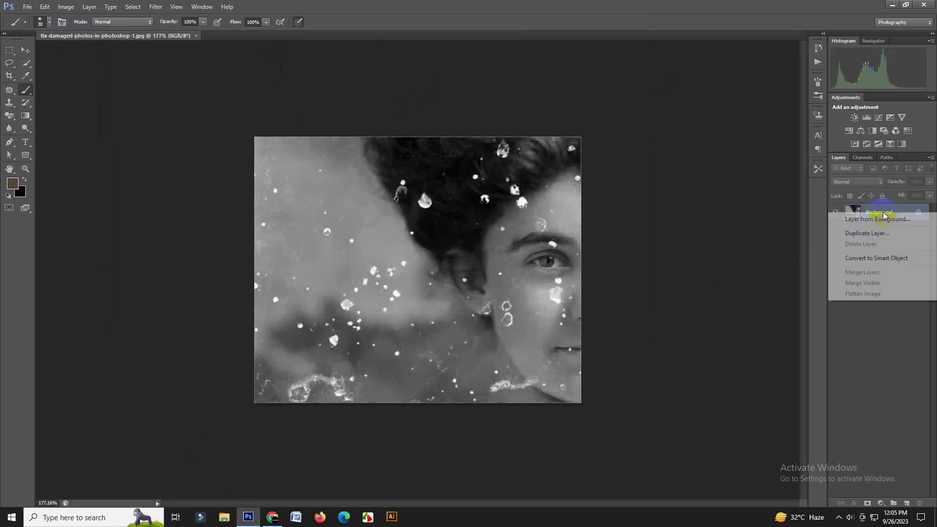
pyautogui.click(889, 233)
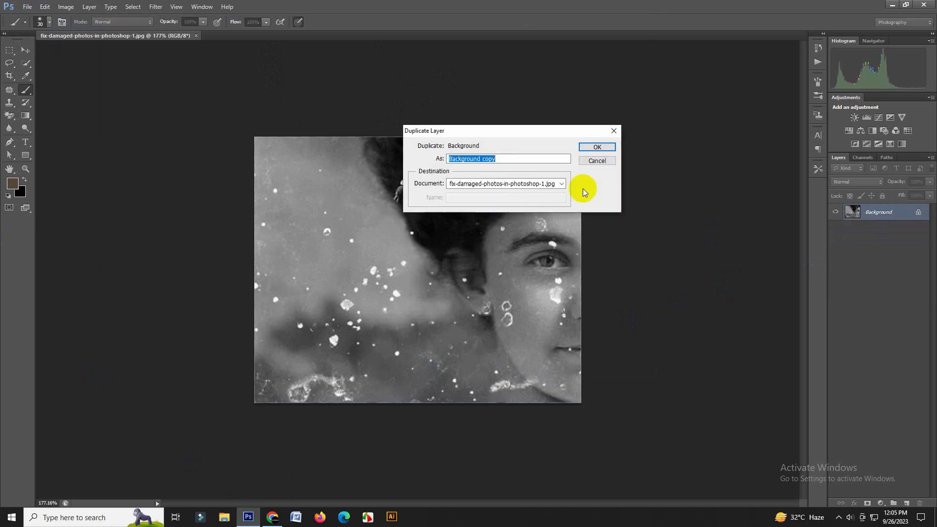
pyautogui.click(597, 147)
pyautogui.click(10, 91)
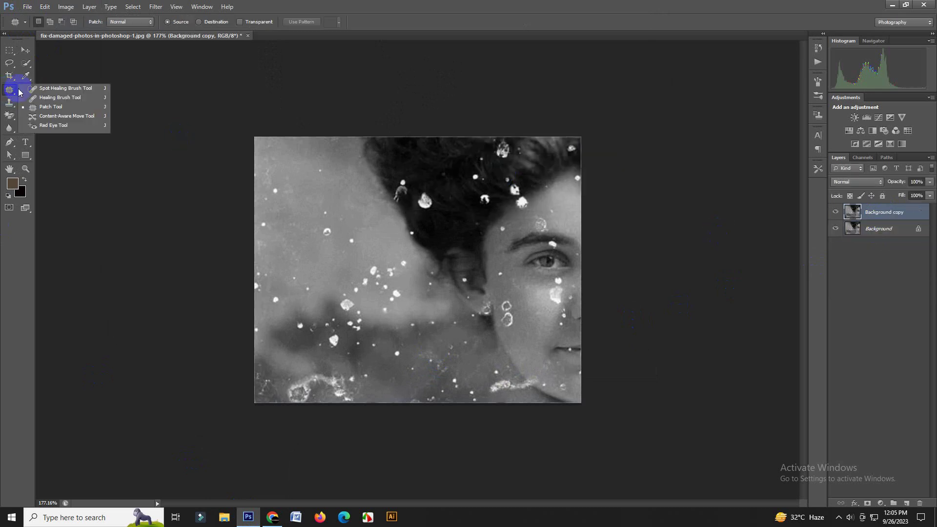
pyautogui.click(46, 90)
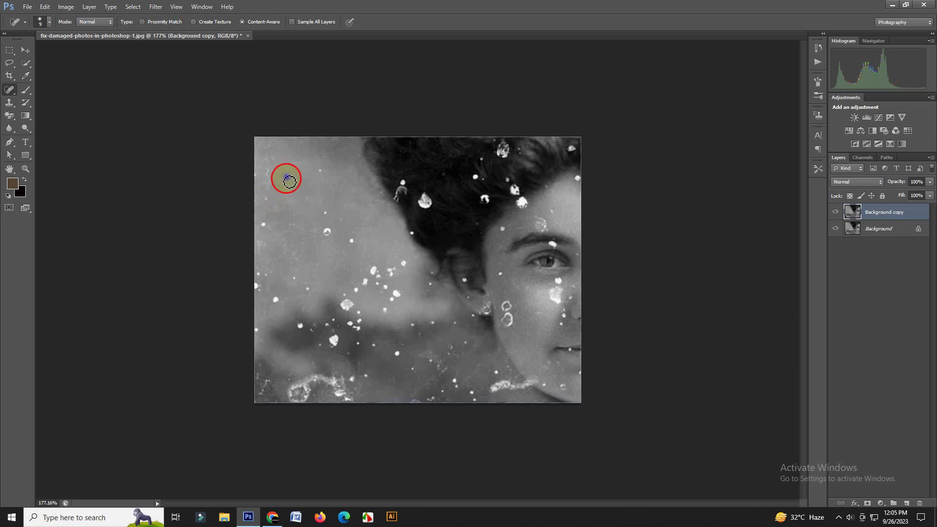
# - Spot-heal the specks and blotches along the left edge and lower-left of the grey background
pyautogui.click(262, 184)
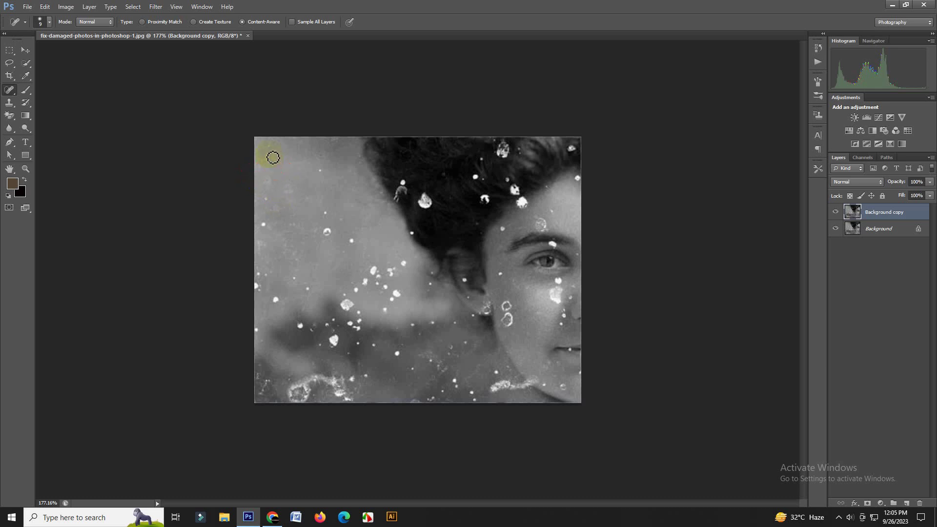
pyautogui.moveTo(273, 149); pyautogui.dragTo(277, 186)
pyautogui.moveTo(267, 228); pyautogui.dragTo(270, 227)
pyautogui.moveTo(328, 217); pyautogui.dragTo(316, 209)
pyautogui.moveTo(332, 233)
pyautogui.mouseDown()
pyautogui.moveTo(336, 223)
pyautogui.moveTo(339, 253)
pyautogui.mouseUp()
pyautogui.moveTo(254, 284); pyautogui.dragTo(264, 274)
pyautogui.click(331, 306)
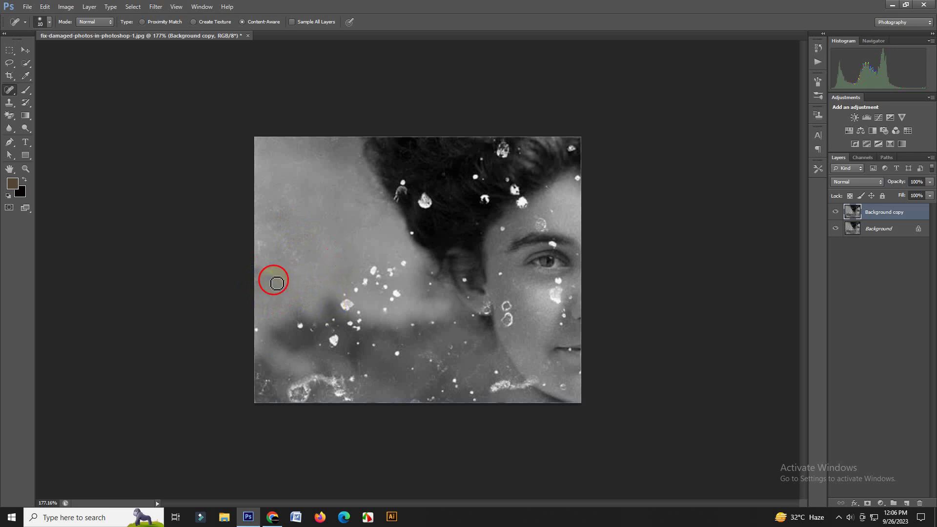
pyautogui.moveTo(276, 283); pyautogui.dragTo(253, 272)
pyautogui.moveTo(255, 331)
pyautogui.mouseDown()
pyautogui.moveTo(287, 338)
pyautogui.moveTo(264, 345)
pyautogui.moveTo(316, 334)
pyautogui.moveTo(330, 352)
pyautogui.moveTo(335, 320)
pyautogui.mouseUp()
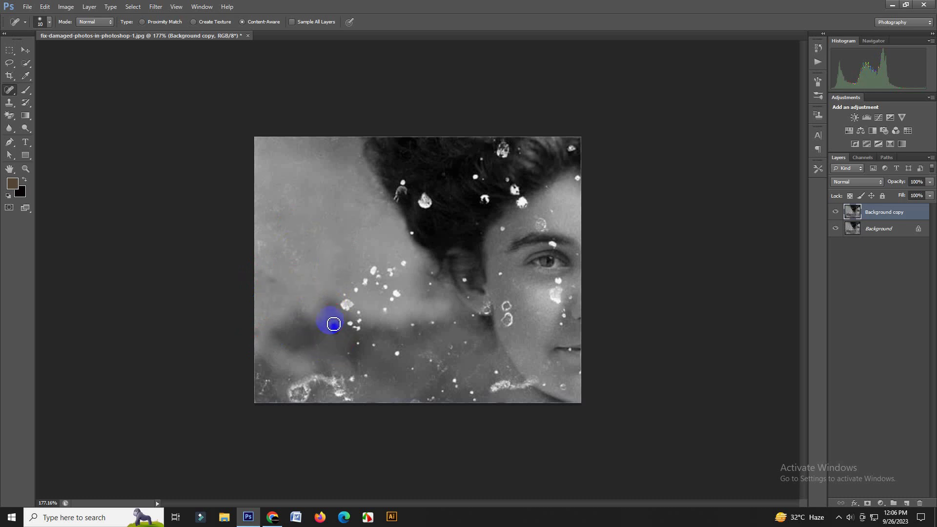
pyautogui.click(9, 142)
pyautogui.click(11, 93)
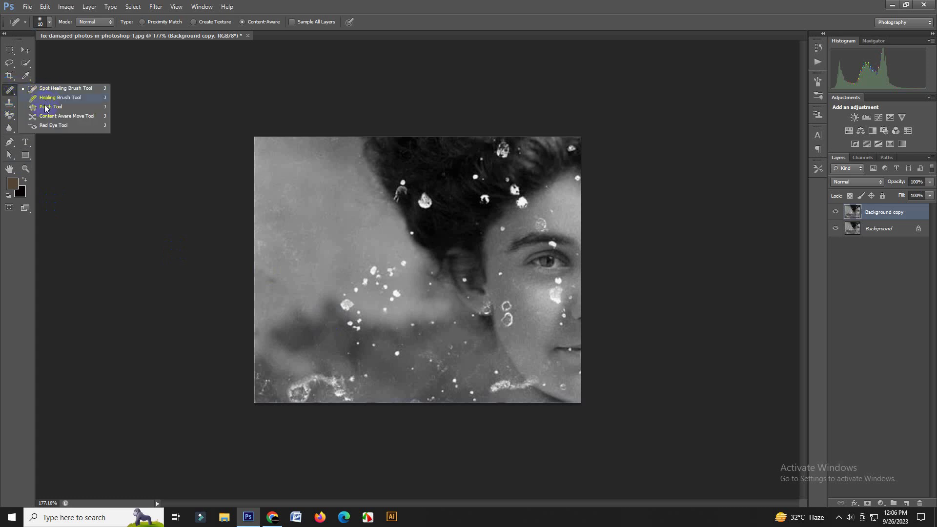
# - With the Patch Tool, patch the blotches along the left and lower-left background
pyautogui.click(59, 111)
pyautogui.moveTo(326, 291)
pyautogui.mouseDown()
pyautogui.moveTo(395, 367)
pyautogui.moveTo(402, 254)
pyautogui.moveTo(327, 292)
pyautogui.moveTo(284, 226)
pyautogui.mouseUp()
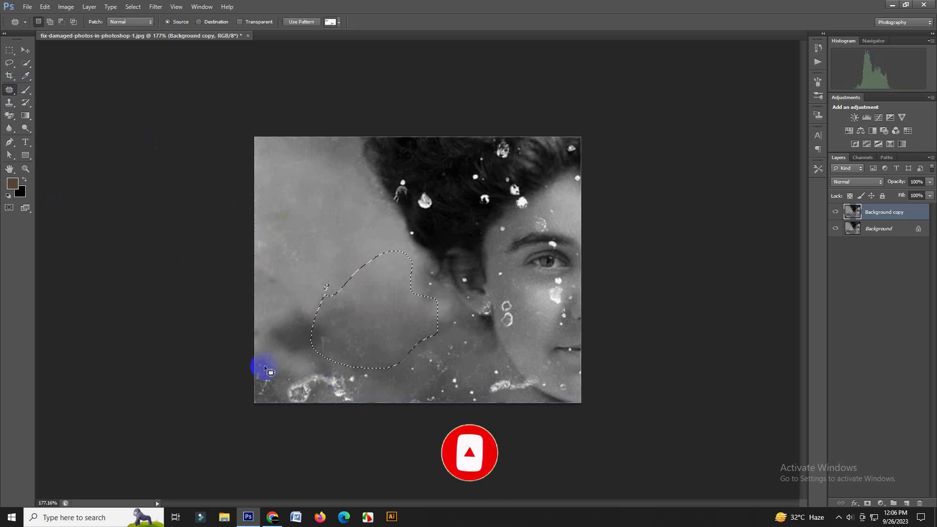
pyautogui.moveTo(253, 352)
pyautogui.mouseDown()
pyautogui.moveTo(367, 382)
pyautogui.moveTo(253, 352)
pyautogui.moveTo(293, 299)
pyautogui.mouseUp()
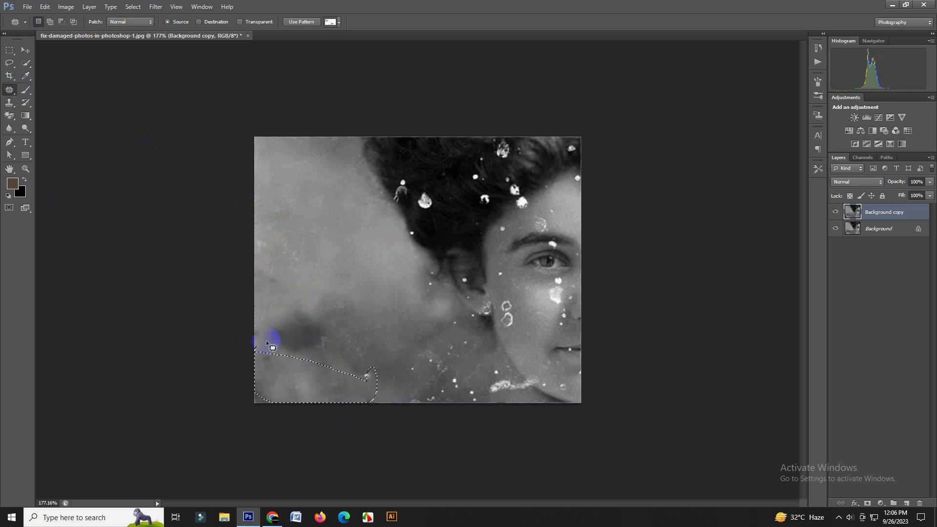
pyautogui.moveTo(258, 328)
pyautogui.mouseDown()
pyautogui.moveTo(295, 330)
pyautogui.moveTo(293, 342)
pyautogui.mouseUp()
pyautogui.moveTo(322, 356); pyautogui.dragTo(304, 278)
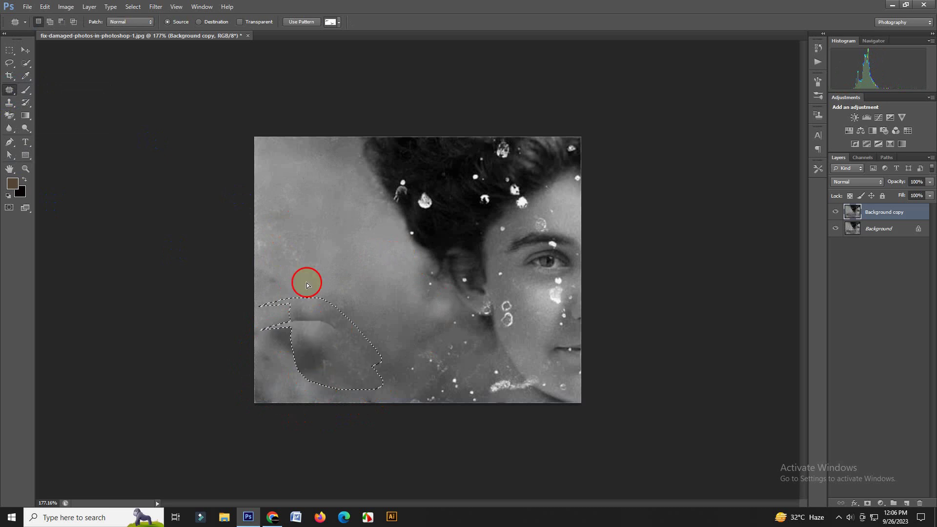
pyautogui.moveTo(369, 324)
pyautogui.mouseDown()
pyautogui.moveTo(253, 332)
pyautogui.moveTo(337, 326)
pyautogui.mouseUp()
pyautogui.moveTo(337, 322)
pyautogui.mouseDown()
pyautogui.moveTo(295, 245)
pyautogui.moveTo(283, 264)
pyautogui.mouseUp()
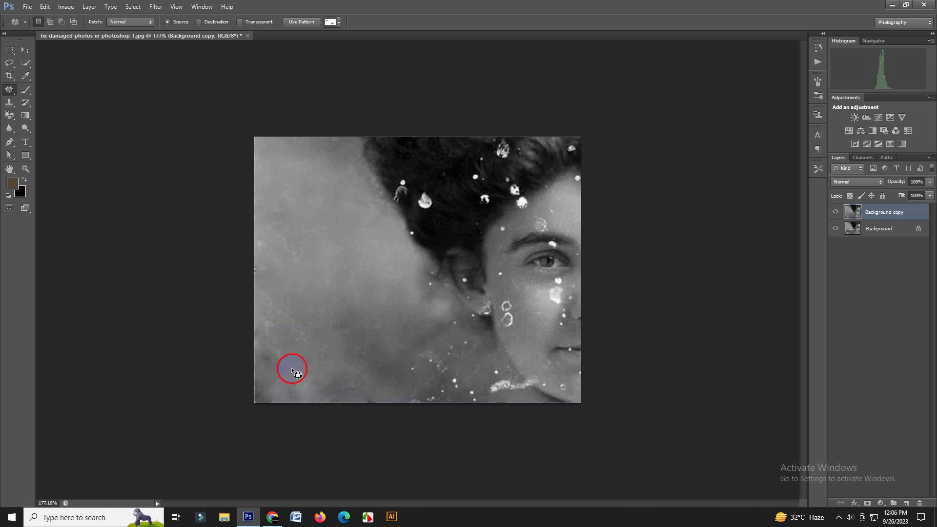
pyautogui.moveTo(268, 314); pyautogui.dragTo(274, 355)
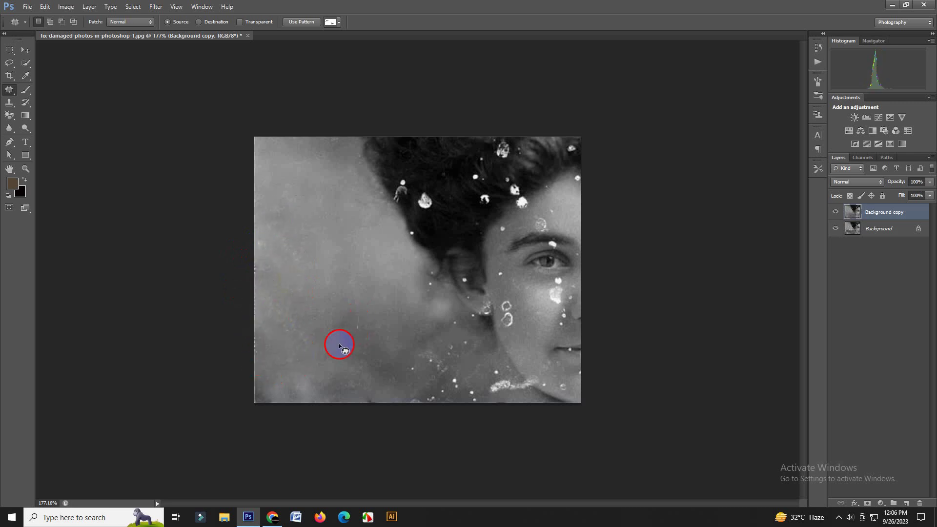
pyautogui.moveTo(341, 347)
pyautogui.mouseDown()
pyautogui.moveTo(295, 258)
pyautogui.moveTo(344, 371)
pyautogui.moveTo(372, 408)
pyautogui.mouseUp()
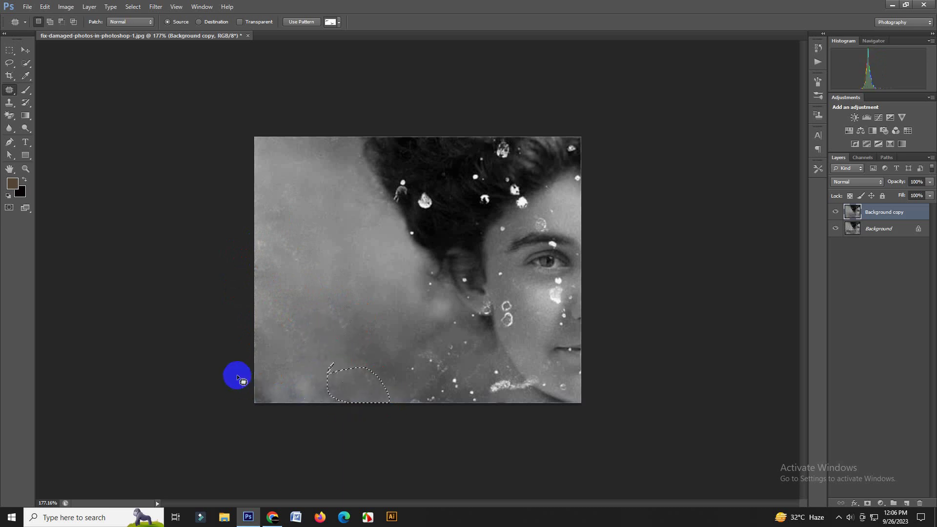
# - Patch the bottom strip, the white scratch under the chin and a jaw spot
pyautogui.moveTo(234, 366); pyautogui.dragTo(358, 394)
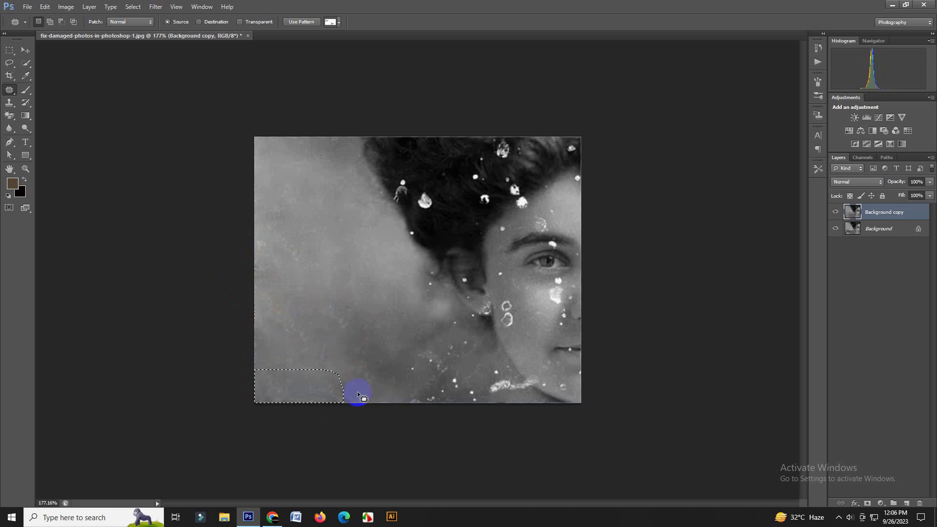
pyautogui.moveTo(361, 362); pyautogui.dragTo(480, 364)
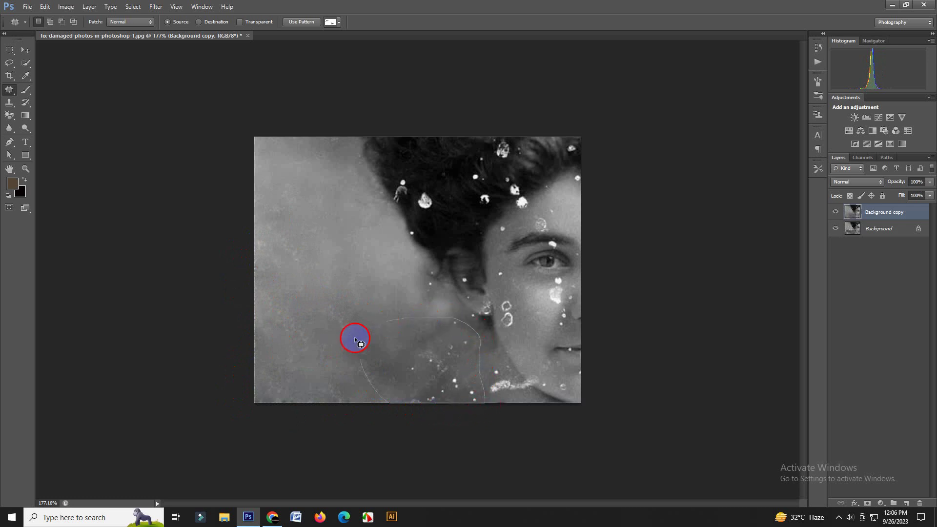
pyautogui.moveTo(480, 363)
pyautogui.mouseDown()
pyautogui.moveTo(372, 367)
pyautogui.moveTo(297, 255)
pyautogui.mouseUp()
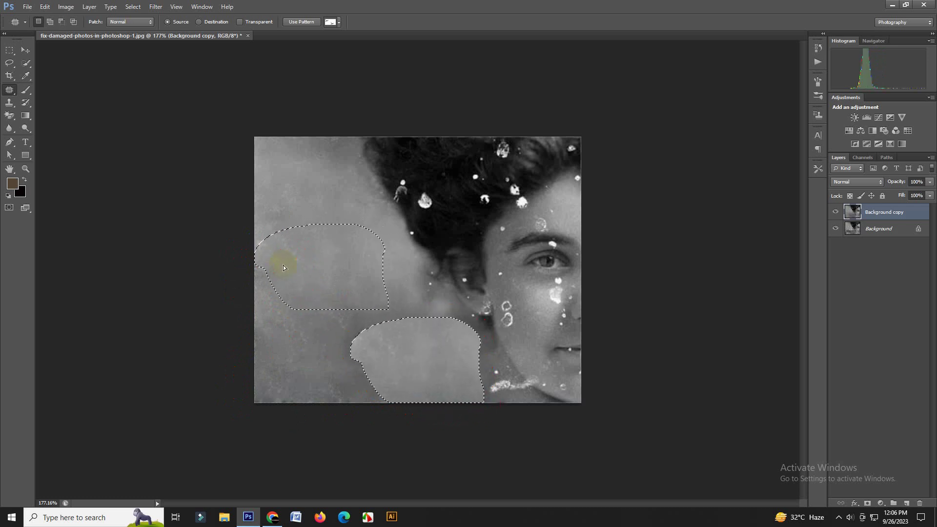
pyautogui.moveTo(314, 356)
pyautogui.mouseDown()
pyautogui.moveTo(371, 363)
pyautogui.moveTo(304, 350)
pyautogui.mouseUp()
pyautogui.moveTo(345, 324); pyautogui.dragTo(293, 245)
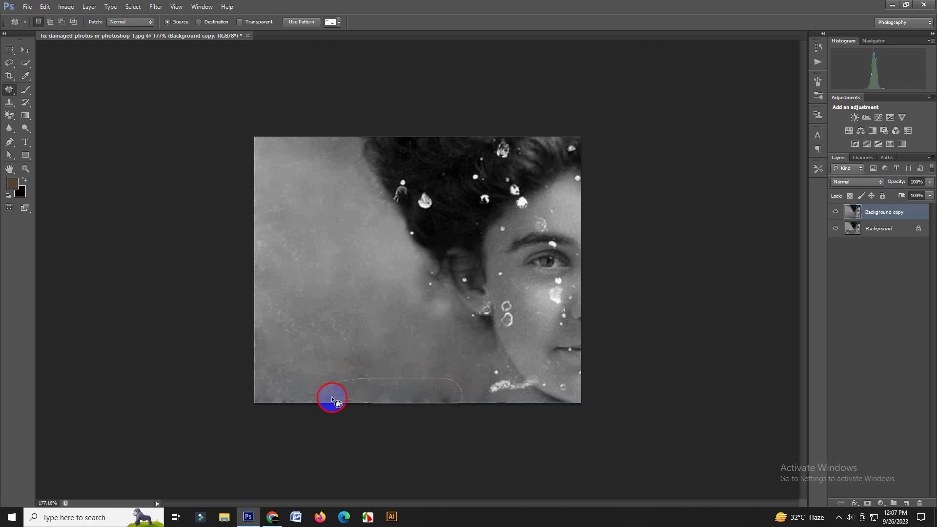
pyautogui.moveTo(335, 386)
pyautogui.mouseDown()
pyautogui.moveTo(368, 393)
pyautogui.moveTo(300, 308)
pyautogui.mouseUp()
pyautogui.moveTo(299, 364)
pyautogui.mouseDown()
pyautogui.moveTo(246, 395)
pyautogui.moveTo(300, 369)
pyautogui.moveTo(304, 326)
pyautogui.mouseUp()
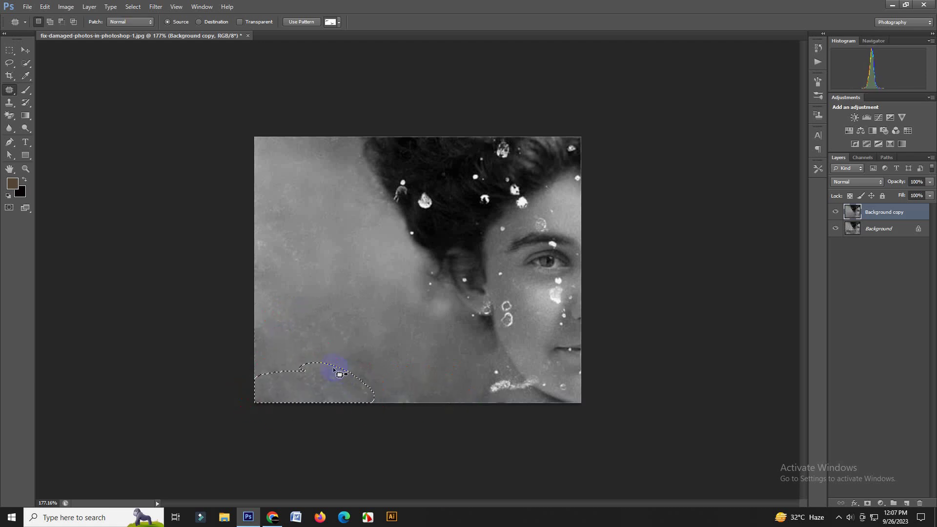
pyautogui.moveTo(360, 363)
pyautogui.mouseDown()
pyautogui.moveTo(441, 393)
pyautogui.moveTo(300, 399)
pyautogui.moveTo(328, 355)
pyautogui.moveTo(296, 306)
pyautogui.mouseUp()
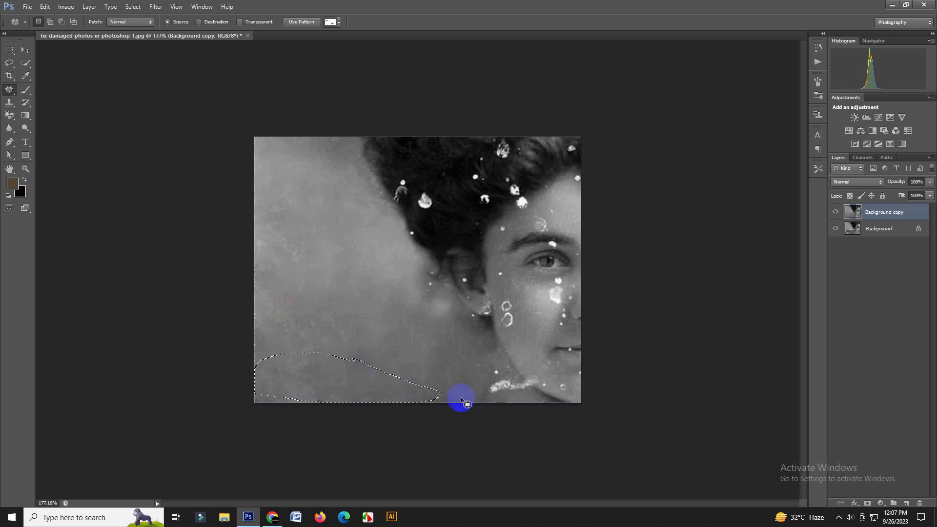
pyautogui.moveTo(478, 386)
pyautogui.mouseDown()
pyautogui.moveTo(486, 371)
pyautogui.moveTo(481, 383)
pyautogui.moveTo(372, 335)
pyautogui.mouseUp()
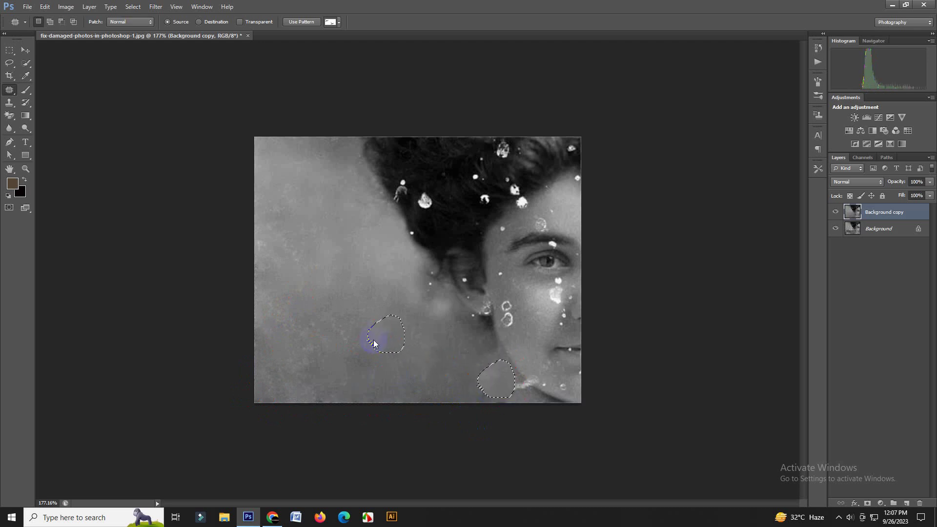
pyautogui.moveTo(511, 384); pyautogui.dragTo(482, 347)
# - Patch the two groups of cheek spots and the spot beside the ear
pyautogui.click(515, 328)
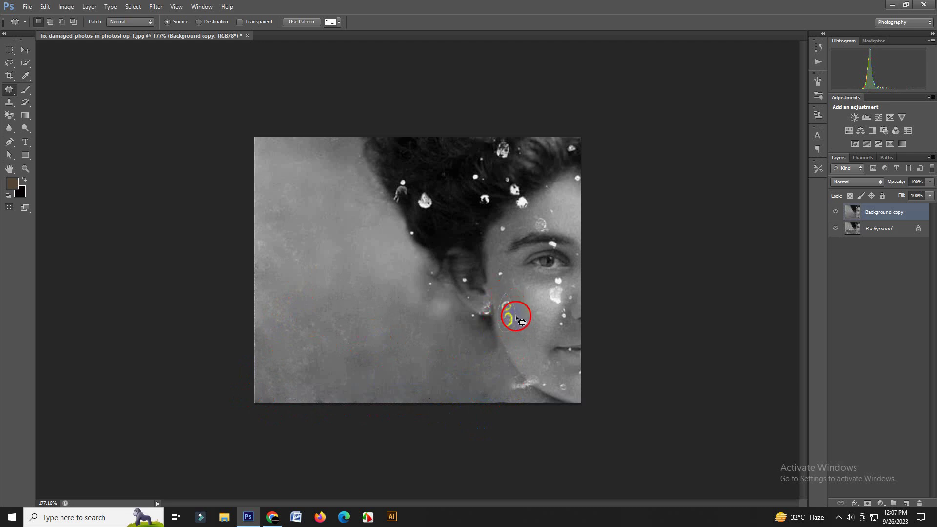
pyautogui.moveTo(502, 332)
pyautogui.mouseDown()
pyautogui.moveTo(533, 333)
pyautogui.moveTo(543, 309)
pyautogui.moveTo(579, 282)
pyautogui.moveTo(553, 315)
pyautogui.mouseUp()
pyautogui.click(530, 315)
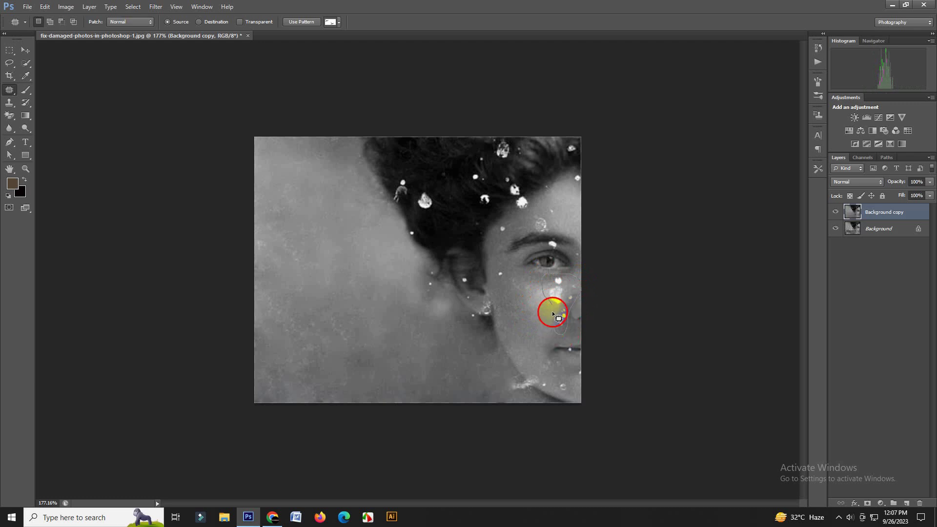
pyautogui.moveTo(553, 314)
pyautogui.mouseDown()
pyautogui.moveTo(529, 324)
pyautogui.moveTo(547, 324)
pyautogui.moveTo(531, 296)
pyautogui.moveTo(503, 279)
pyautogui.mouseUp()
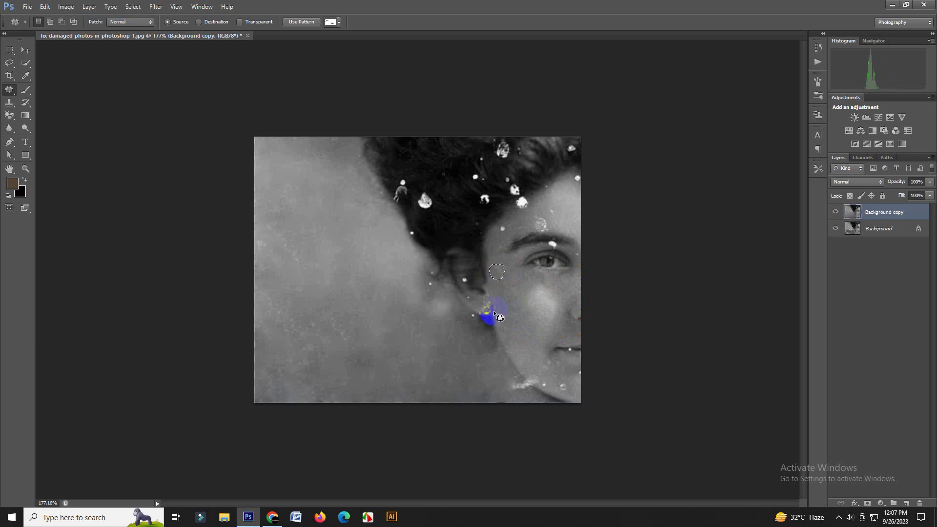
pyautogui.moveTo(502, 312)
pyautogui.mouseDown()
pyautogui.moveTo(494, 318)
pyautogui.moveTo(496, 306)
pyautogui.moveTo(526, 305)
pyautogui.mouseUp()
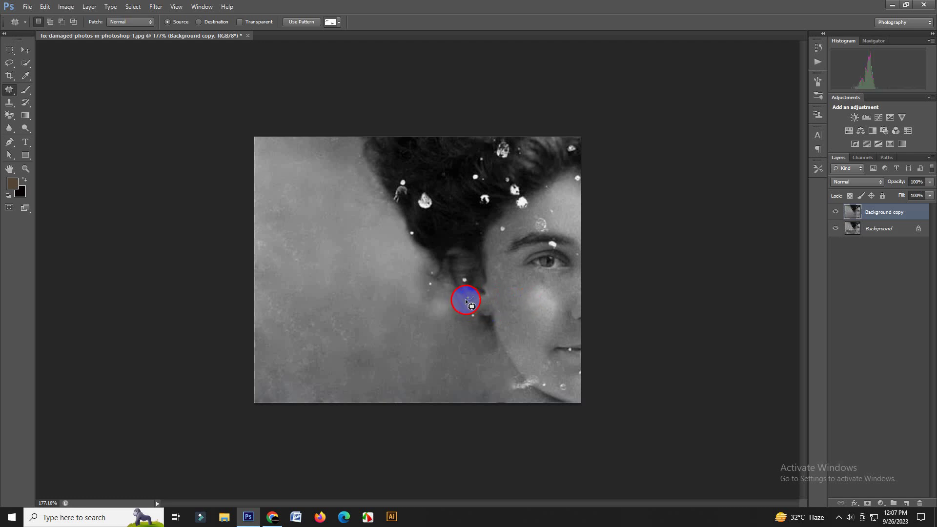
pyautogui.moveTo(471, 296); pyautogui.dragTo(467, 298)
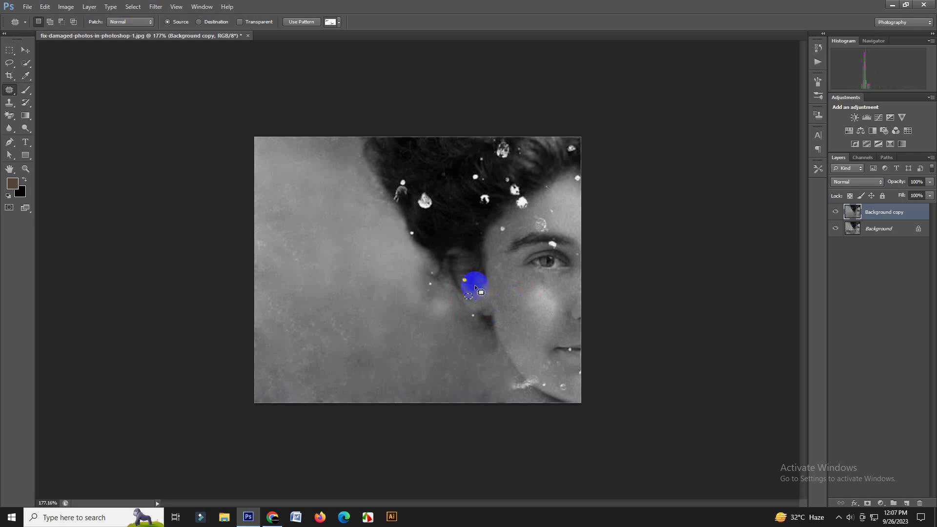
pyautogui.moveTo(476, 288); pyautogui.dragTo(464, 270)
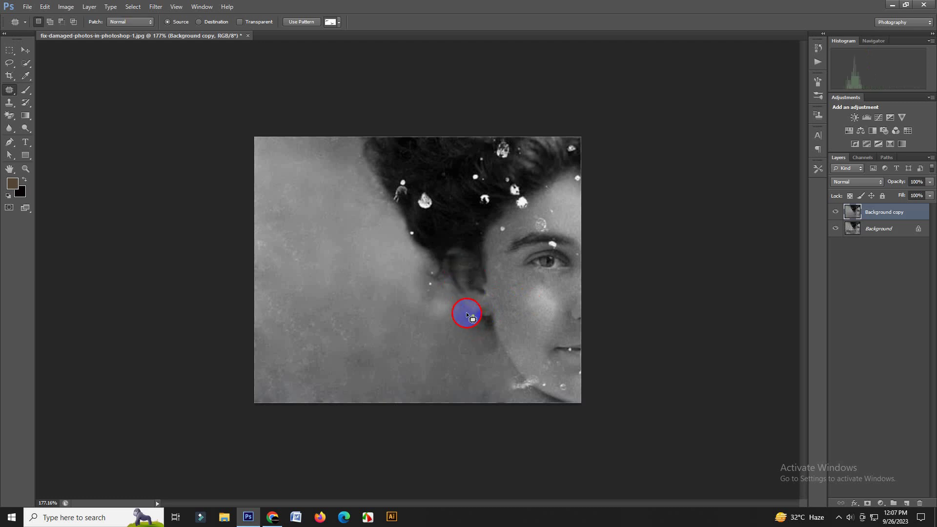
pyautogui.moveTo(460, 323)
pyautogui.mouseDown()
pyautogui.moveTo(488, 307)
pyautogui.moveTo(493, 289)
pyautogui.mouseUp()
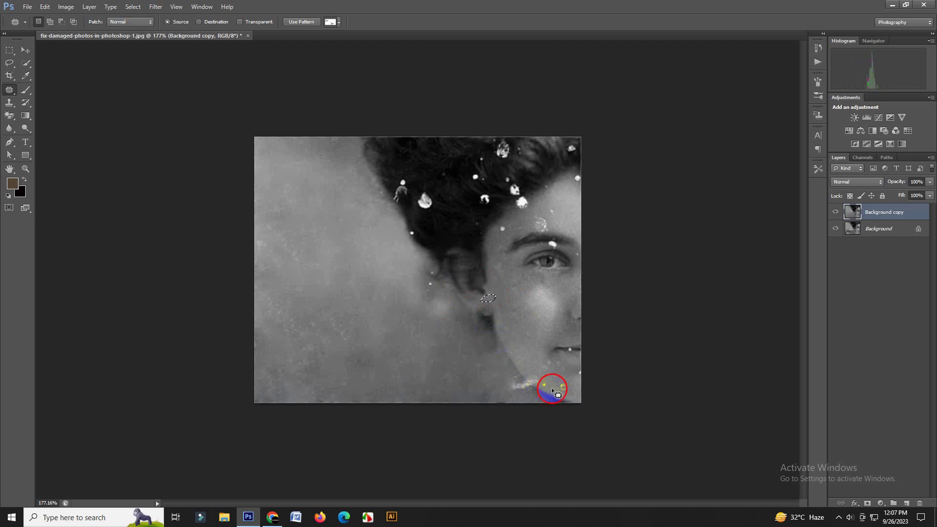
# - Patch the bright spots along the jaw edge and chin, dismissing the no-pixels warning
pyautogui.moveTo(552, 390); pyautogui.dragTo(527, 335)
pyautogui.moveTo(567, 379)
pyautogui.mouseDown()
pyautogui.moveTo(570, 394)
pyautogui.moveTo(521, 323)
pyautogui.mouseUp()
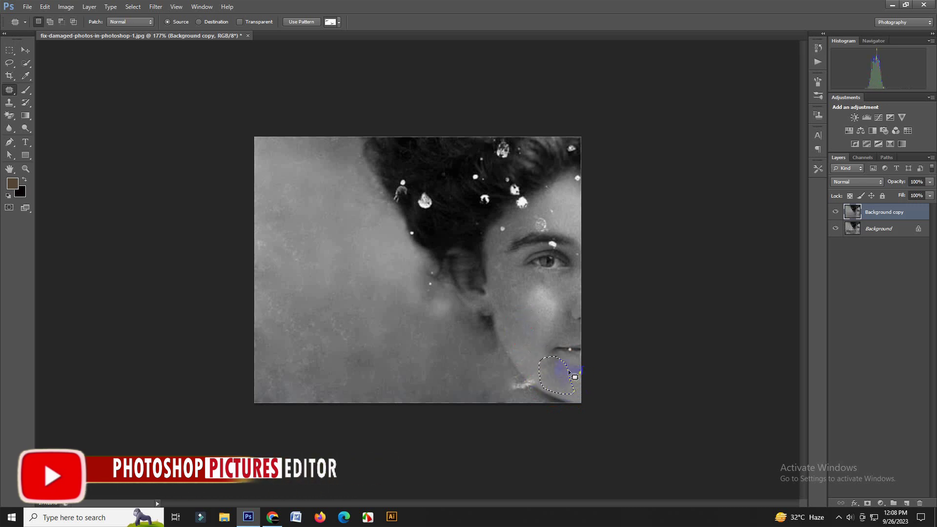
pyautogui.moveTo(569, 363)
pyautogui.mouseDown()
pyautogui.moveTo(581, 380)
pyautogui.moveTo(575, 358)
pyautogui.mouseUp()
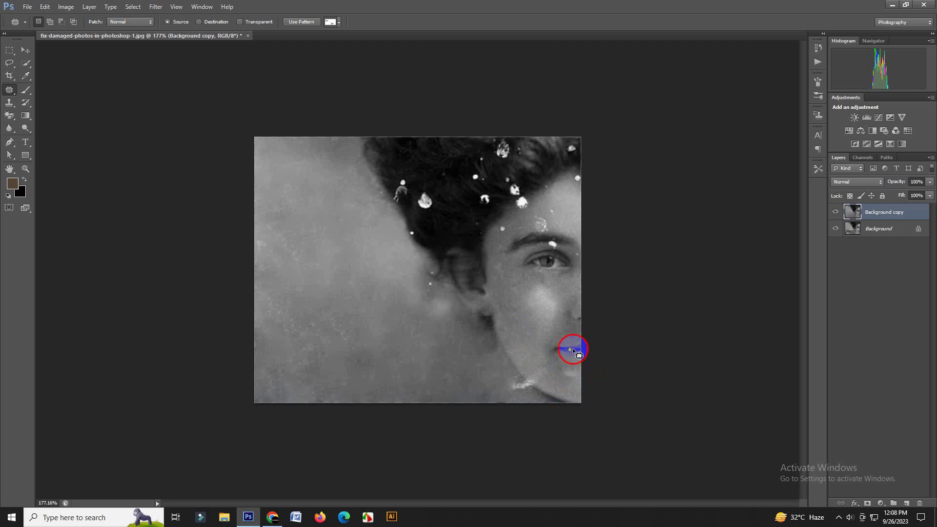
pyautogui.moveTo(573, 348); pyautogui.dragTo(574, 351)
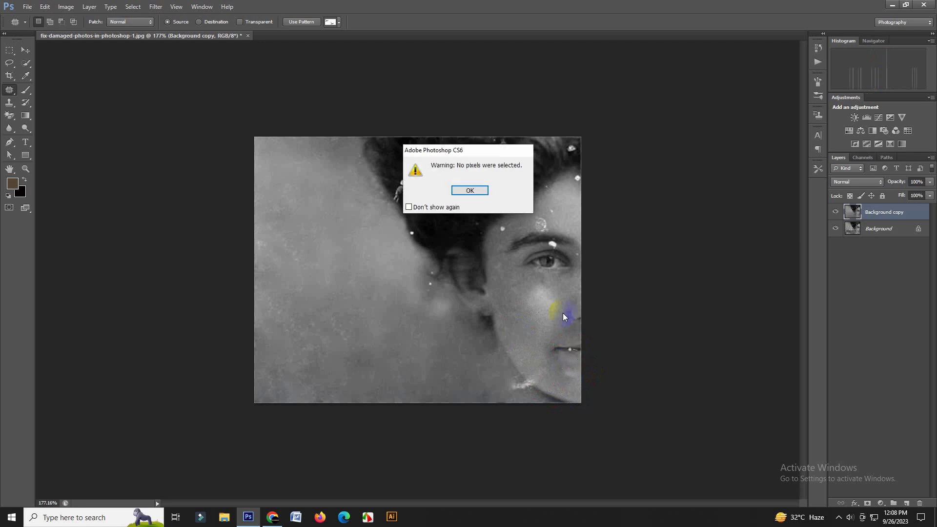
pyautogui.press('Return')
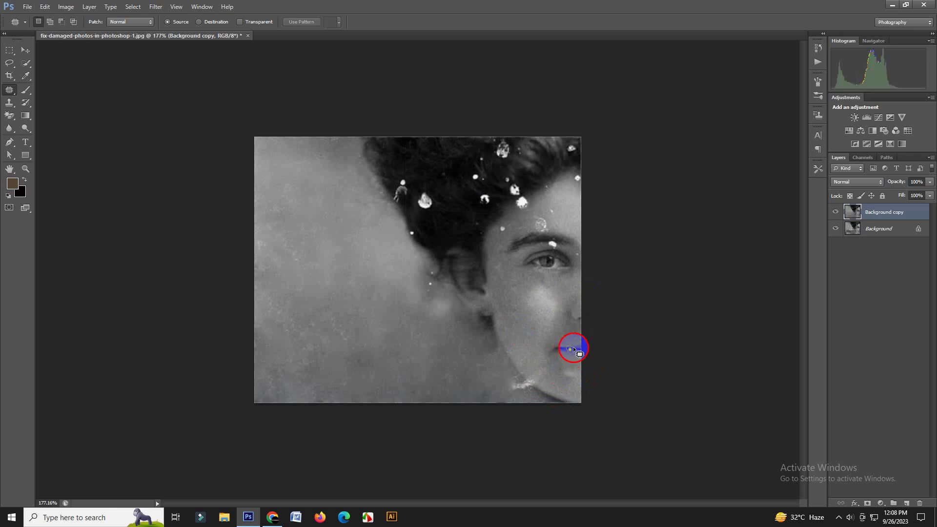
pyautogui.moveTo(579, 354); pyautogui.dragTo(577, 374)
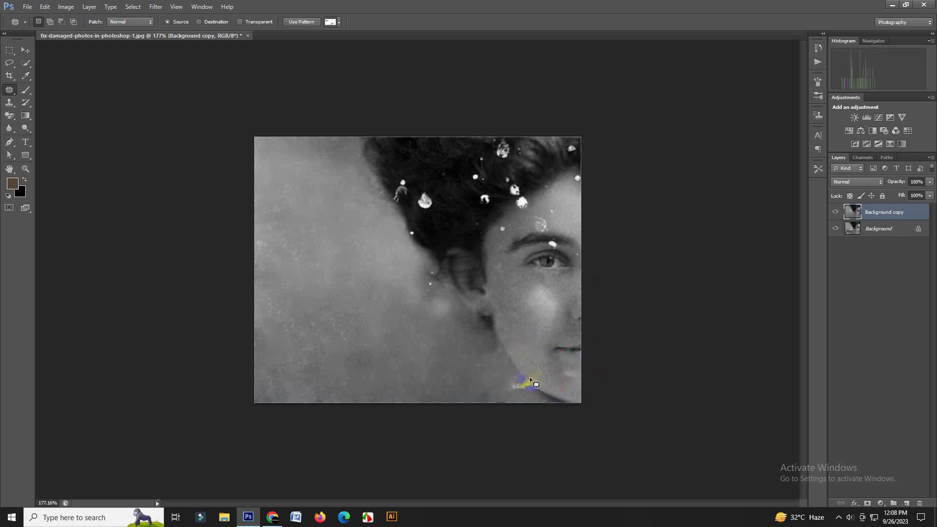
pyautogui.moveTo(531, 379); pyautogui.dragTo(523, 330)
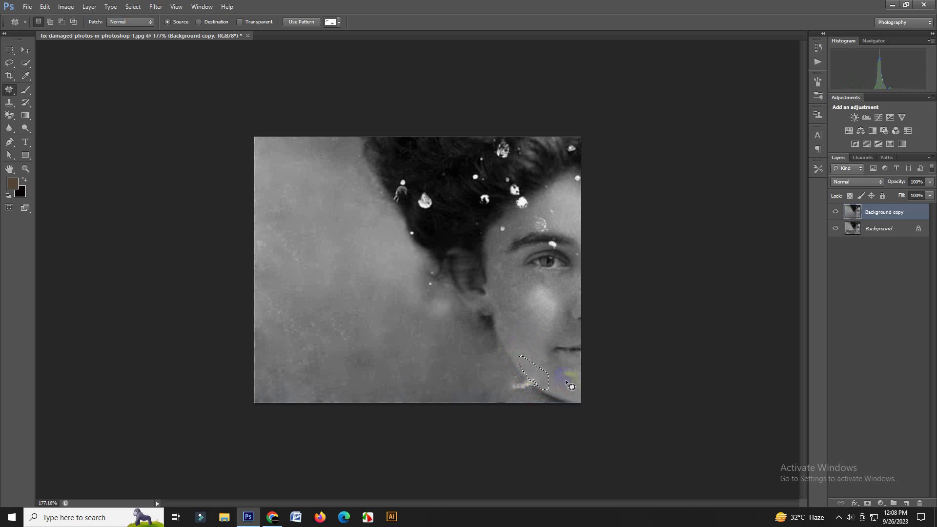
pyautogui.moveTo(582, 373)
pyautogui.mouseDown()
pyautogui.moveTo(571, 382)
pyautogui.moveTo(505, 383)
pyautogui.moveTo(532, 391)
pyautogui.mouseUp()
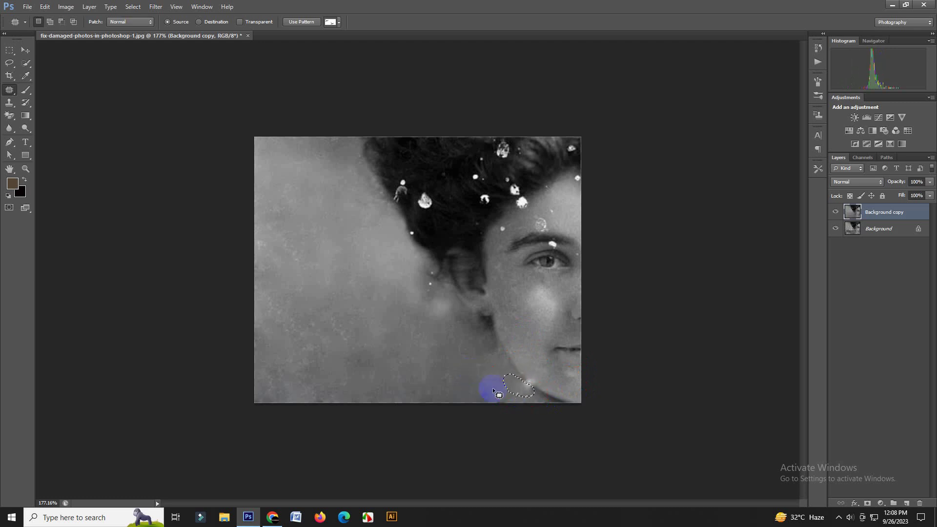
pyautogui.rightClick(10, 89)
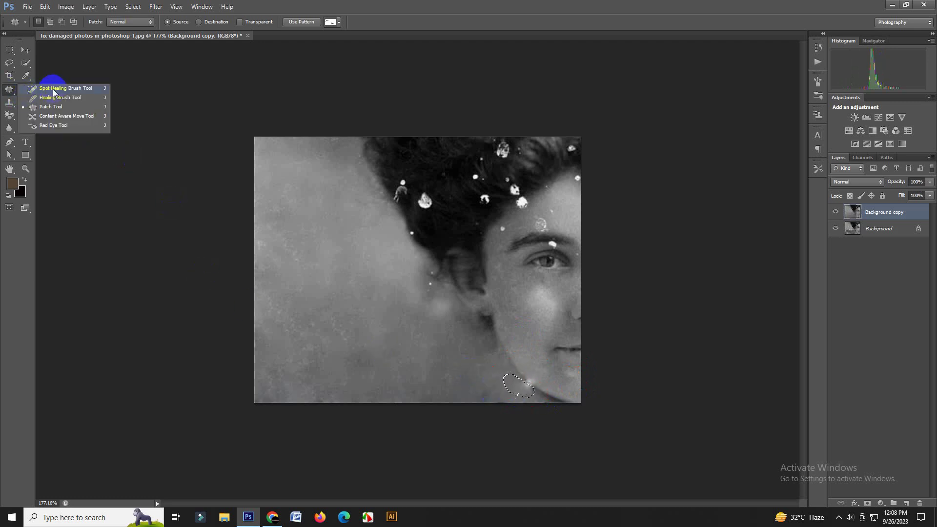
# - Switch to the Spot Healing Brush, deselect, and heal the spots along the chin
pyautogui.click(64, 92)
pyautogui.click(133, 6)
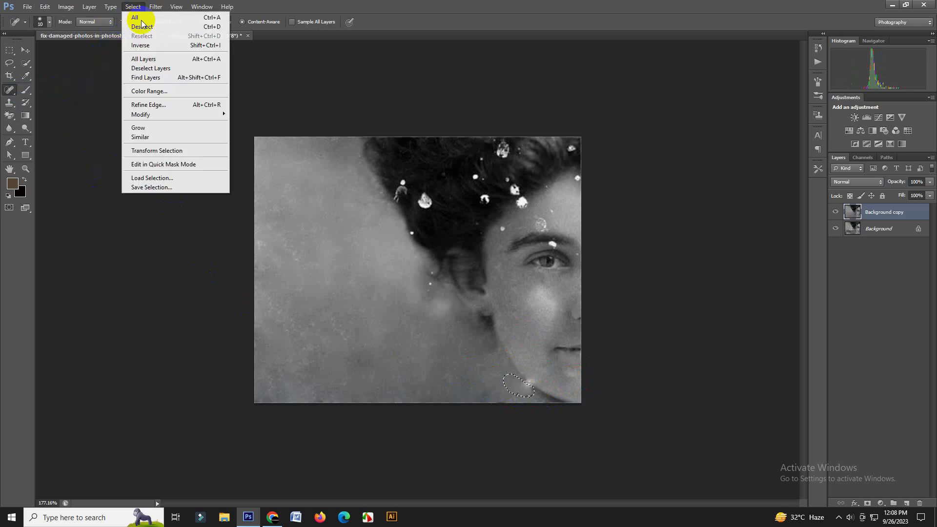
pyautogui.click(142, 27)
pyautogui.moveTo(530, 383); pyautogui.dragTo(551, 387)
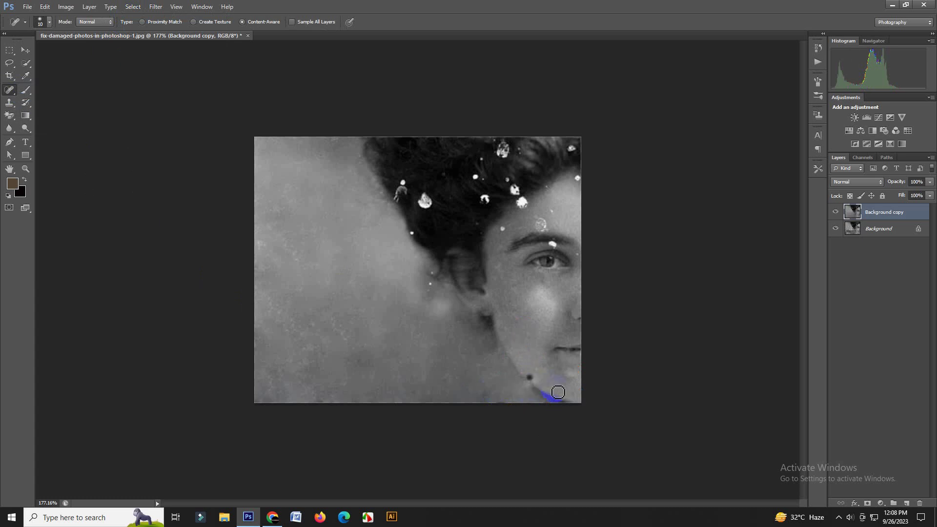
pyautogui.moveTo(574, 381); pyautogui.dragTo(557, 388)
# - Heal the blemishes by the ear, on the forehead, around the brow and eye corner
pyautogui.click(505, 268)
pyautogui.click(504, 228)
pyautogui.click(576, 256)
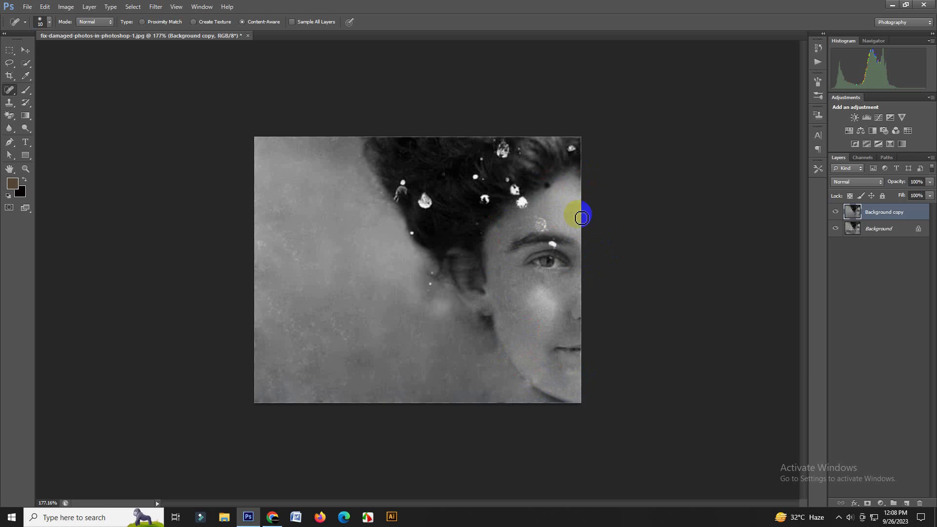
pyautogui.click(540, 226)
pyautogui.moveTo(541, 227)
pyautogui.mouseDown()
pyautogui.moveTo(552, 222)
pyautogui.moveTo(554, 232)
pyautogui.mouseUp()
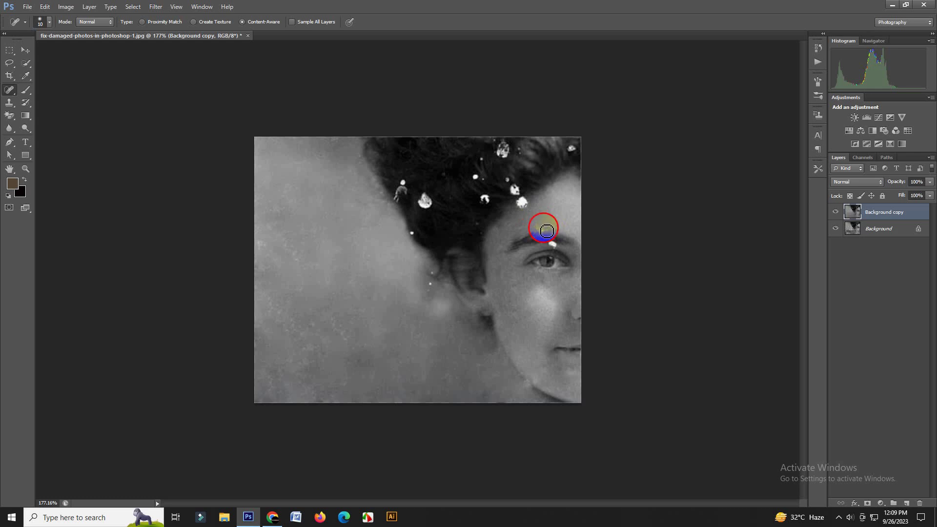
pyautogui.moveTo(548, 221); pyautogui.dragTo(546, 229)
pyautogui.moveTo(552, 243)
pyautogui.mouseDown()
pyautogui.moveTo(560, 250)
pyautogui.moveTo(533, 268)
pyautogui.mouseUp()
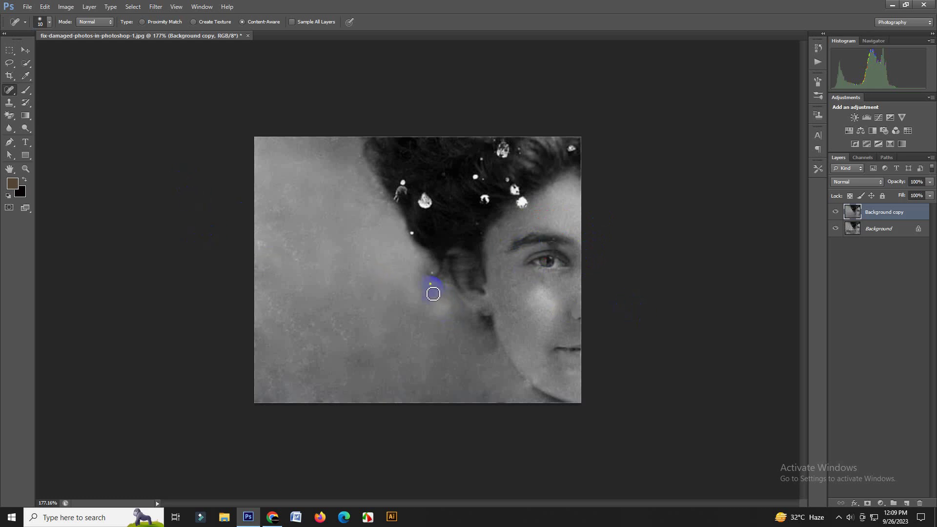
# - Heal the specks along the hair edge and several white spots in the upper hair
pyautogui.moveTo(436, 277); pyautogui.dragTo(418, 286)
pyautogui.moveTo(415, 237); pyautogui.dragTo(399, 204)
pyautogui.moveTo(527, 176); pyautogui.dragTo(485, 165)
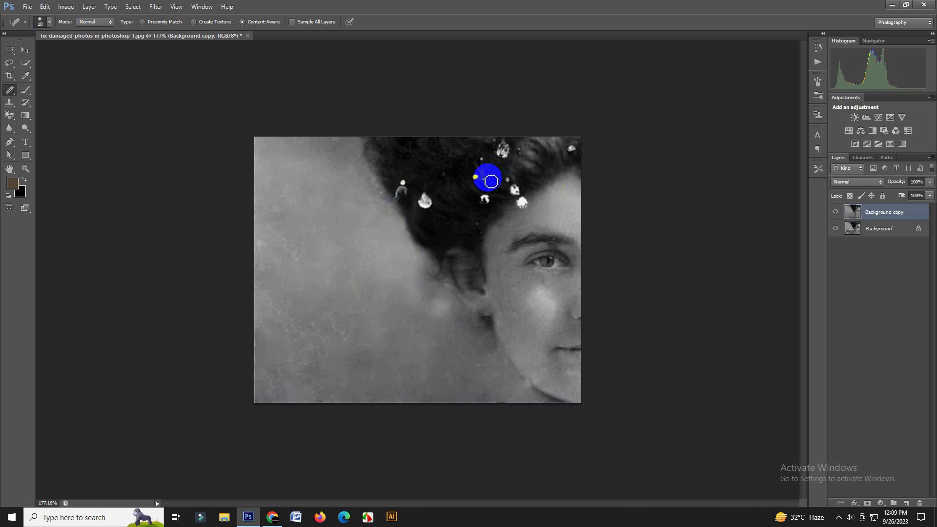
pyautogui.click(454, 180)
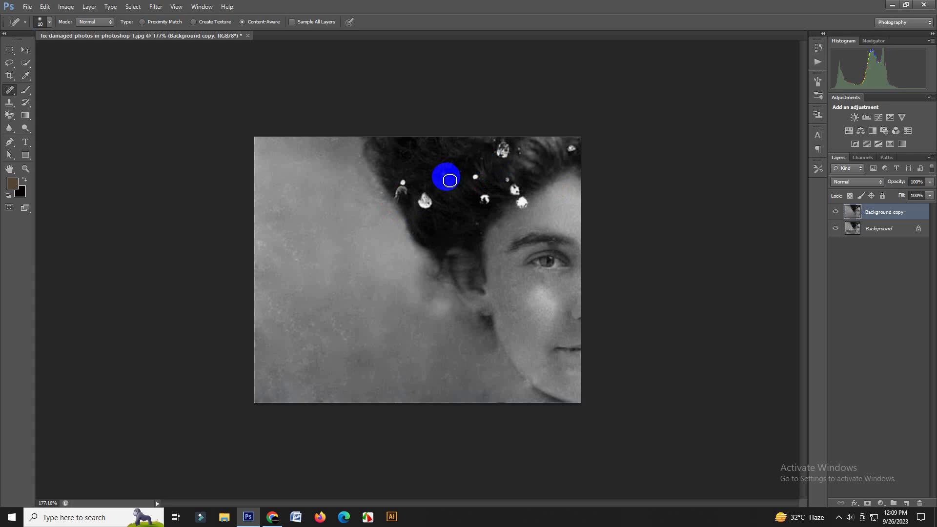
pyautogui.click(475, 231)
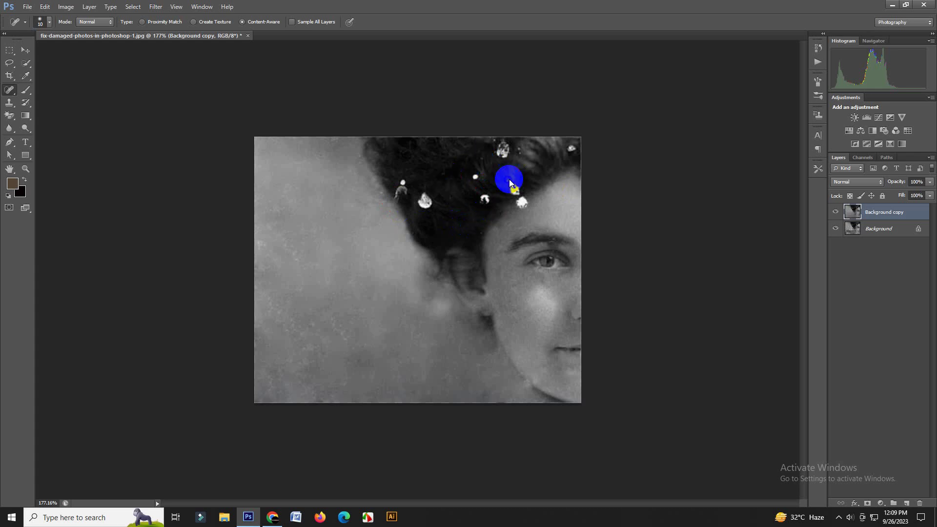
pyautogui.click(524, 172)
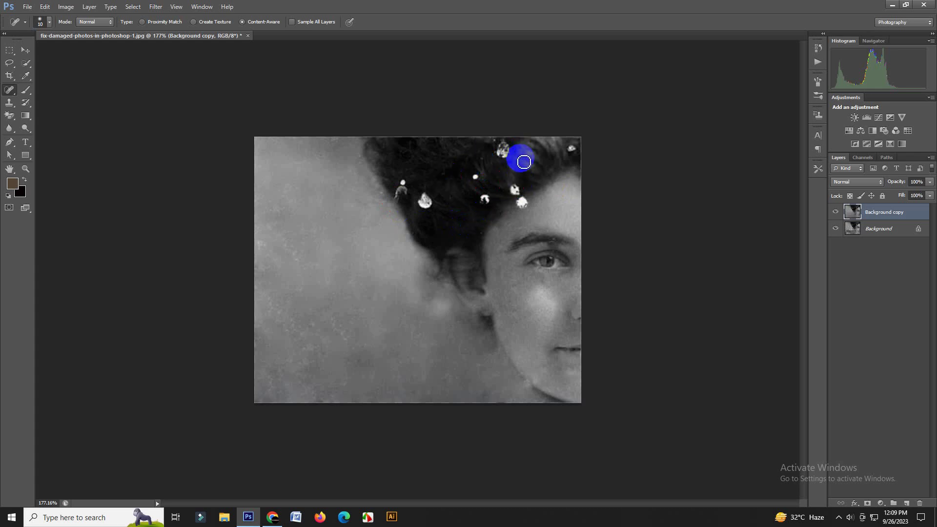
pyautogui.click(504, 142)
pyautogui.moveTo(500, 143); pyautogui.dragTo(485, 163)
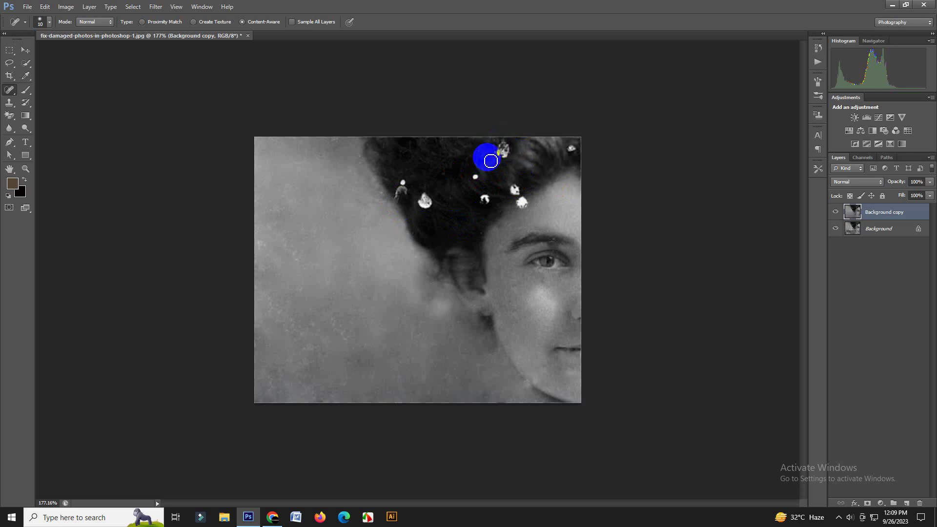
# - Patch each white spot in the upper hair with nearby clean dark hair texture
pyautogui.click(8, 90)
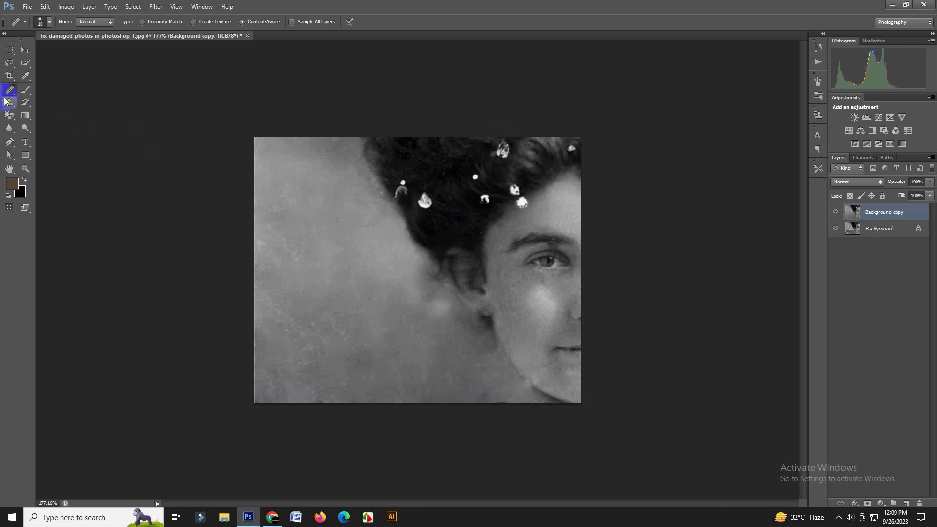
pyautogui.click(65, 107)
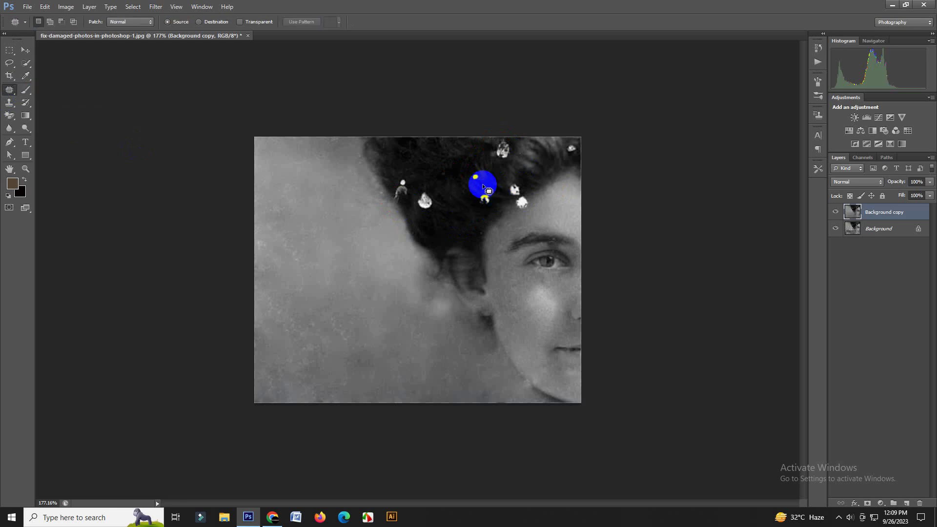
pyautogui.moveTo(483, 164)
pyautogui.mouseDown()
pyautogui.moveTo(496, 205)
pyautogui.moveTo(467, 172)
pyautogui.moveTo(441, 167)
pyautogui.mouseUp()
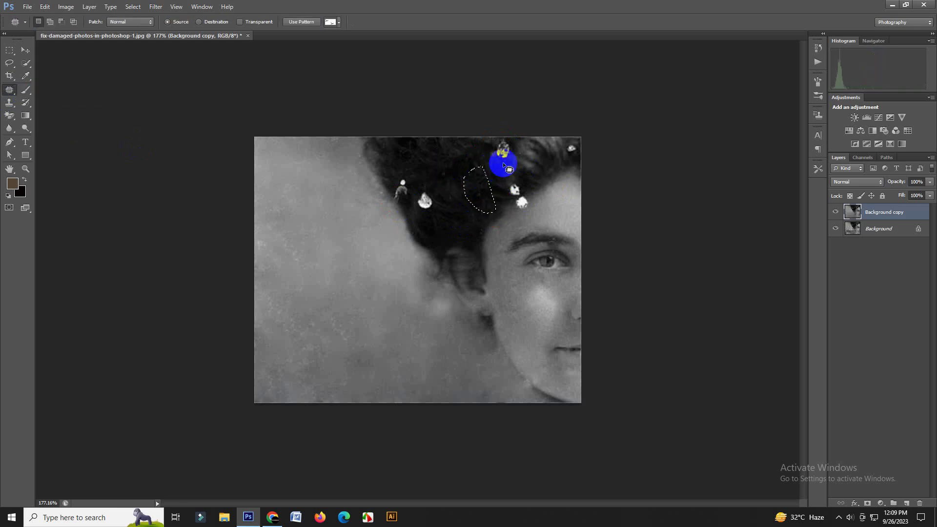
pyautogui.moveTo(515, 153); pyautogui.dragTo(460, 156)
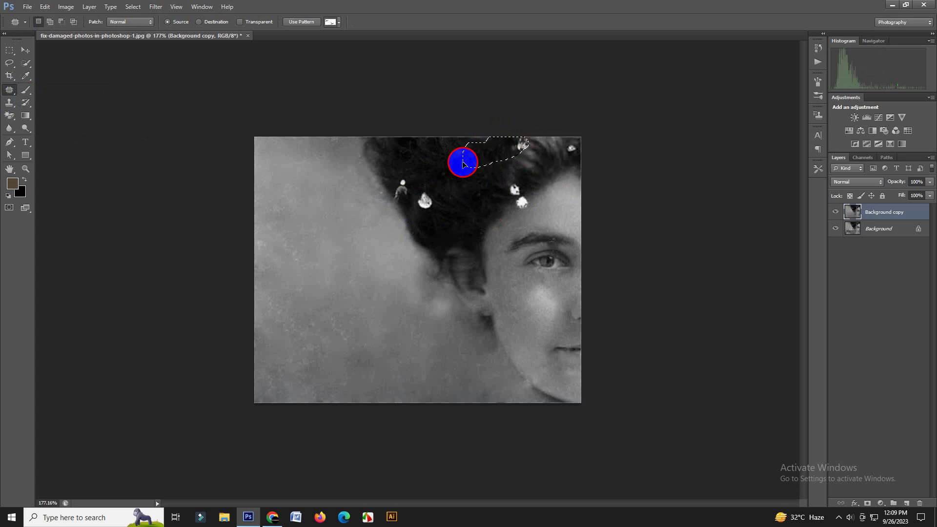
pyautogui.moveTo(534, 157)
pyautogui.mouseDown()
pyautogui.moveTo(588, 154)
pyautogui.moveTo(560, 147)
pyautogui.mouseUp()
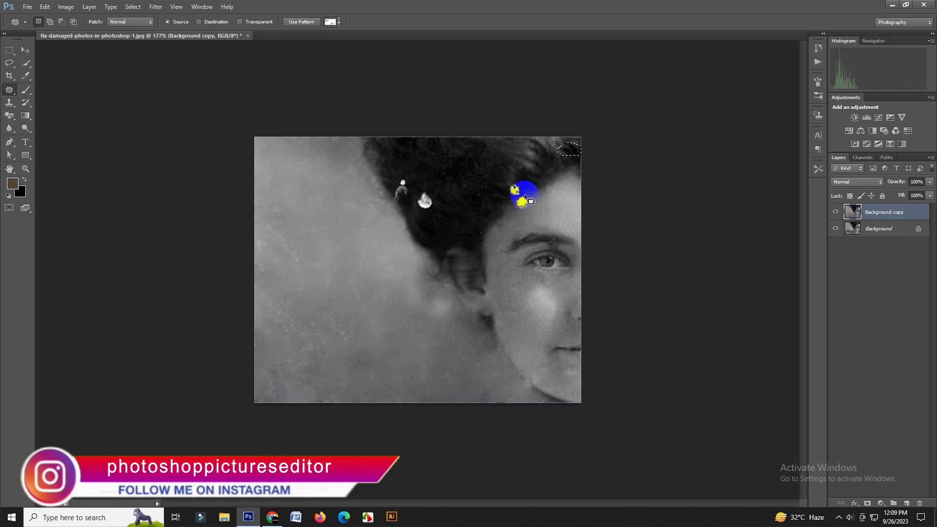
pyautogui.moveTo(531, 202)
pyautogui.mouseDown()
pyautogui.moveTo(517, 177)
pyautogui.moveTo(457, 161)
pyautogui.mouseUp()
pyautogui.moveTo(442, 202)
pyautogui.mouseDown()
pyautogui.moveTo(400, 178)
pyautogui.moveTo(471, 219)
pyautogui.mouseUp()
pyautogui.moveTo(440, 189)
pyautogui.mouseDown()
pyautogui.moveTo(458, 176)
pyautogui.moveTo(446, 163)
pyautogui.moveTo(414, 197)
pyautogui.mouseUp()
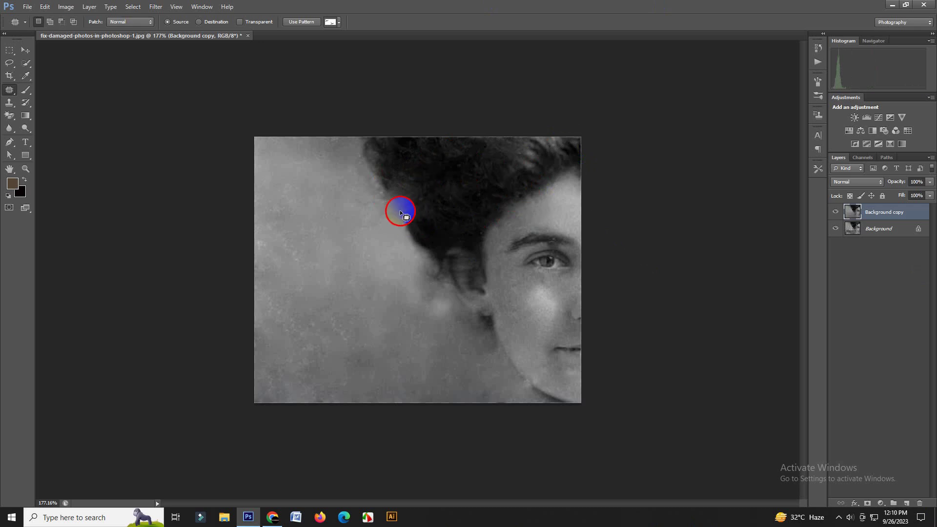
# - Patch the two blemishes along the hair edge with clean surrounding texture
pyautogui.moveTo(385, 190); pyautogui.dragTo(424, 233)
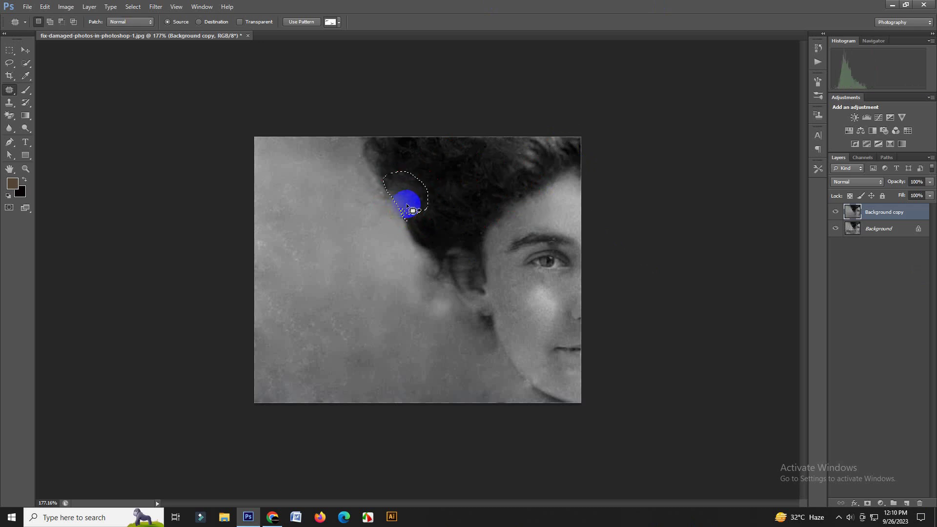
pyautogui.moveTo(425, 233)
pyautogui.mouseDown()
pyautogui.moveTo(439, 243)
pyautogui.moveTo(345, 209)
pyautogui.moveTo(389, 199)
pyautogui.moveTo(374, 230)
pyautogui.moveTo(383, 241)
pyautogui.mouseUp()
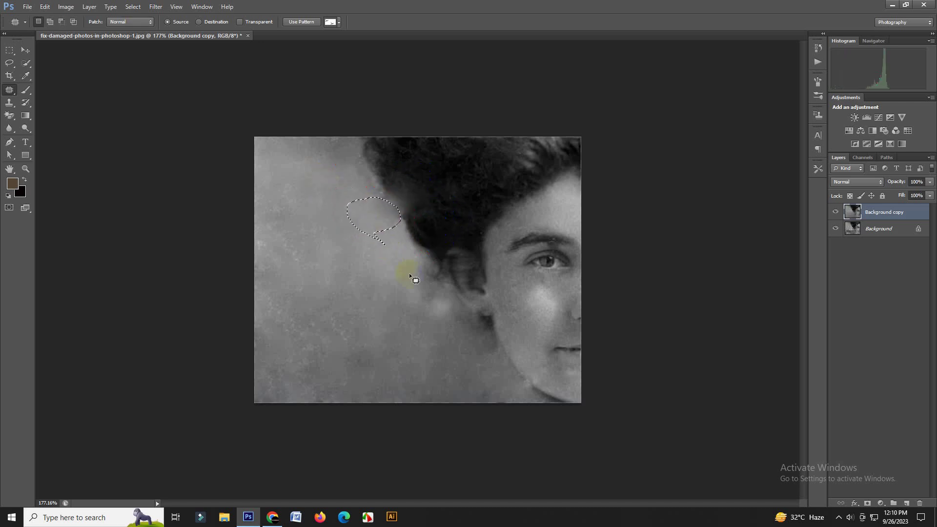
pyautogui.moveTo(371, 274); pyautogui.dragTo(367, 319)
pyautogui.moveTo(411, 292); pyautogui.dragTo(378, 308)
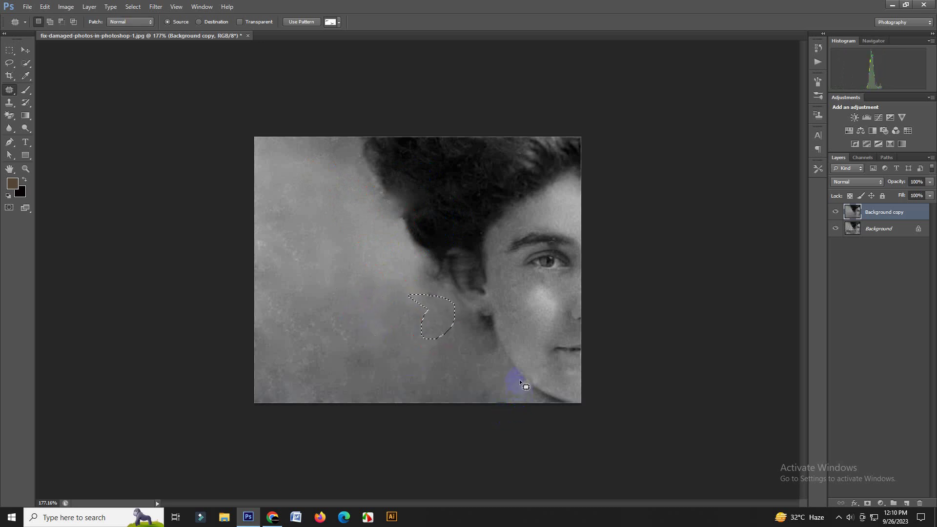
# - Patch the remaining cheek spots near the ear into the surrounding skin
pyautogui.moveTo(512, 288)
pyautogui.mouseDown()
pyautogui.moveTo(558, 308)
pyautogui.moveTo(517, 294)
pyautogui.moveTo(526, 324)
pyautogui.mouseUp()
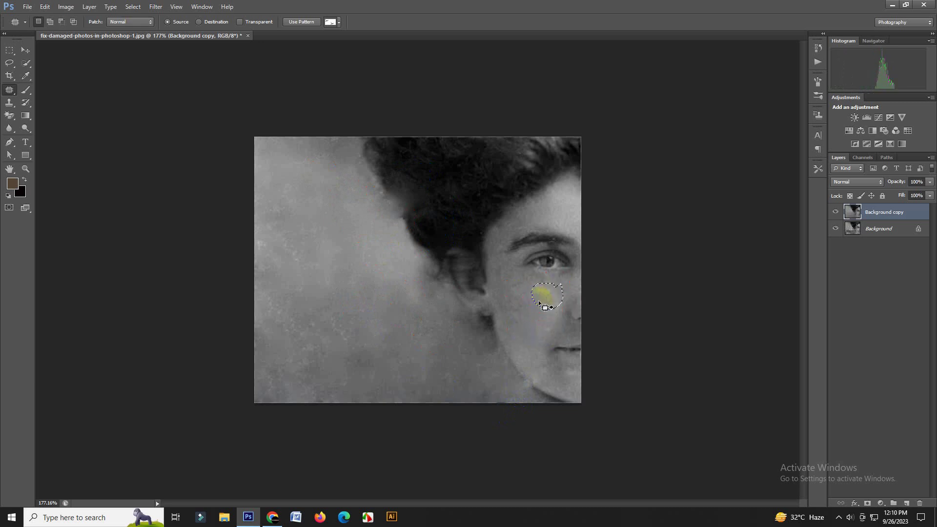
pyautogui.moveTo(509, 286); pyautogui.dragTo(520, 320)
pyautogui.moveTo(508, 267)
pyautogui.mouseDown()
pyautogui.moveTo(496, 278)
pyautogui.moveTo(519, 293)
pyautogui.mouseUp()
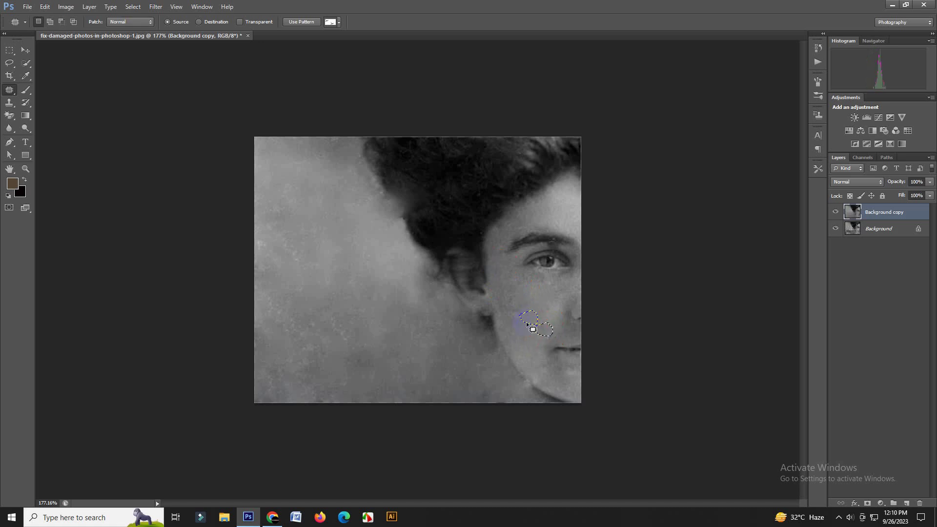
pyautogui.click(66, 7)
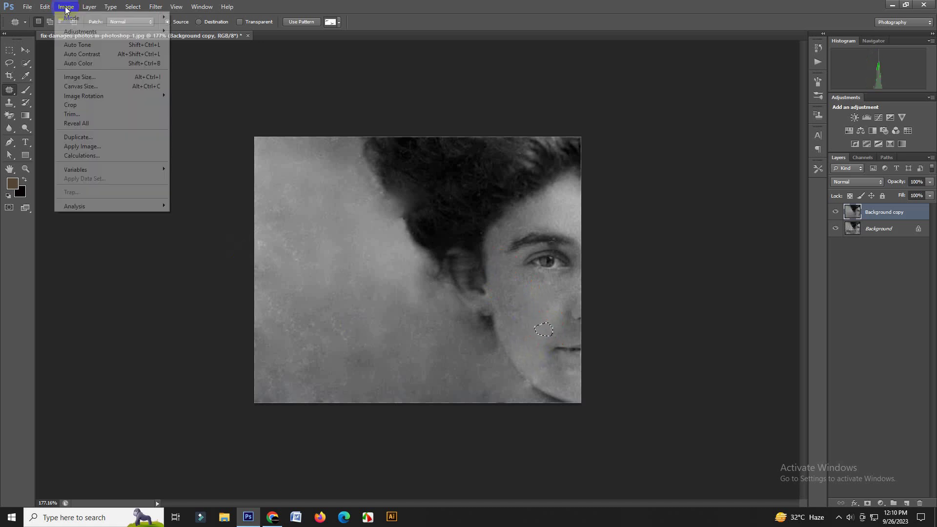
pyautogui.moveTo(72, 17)
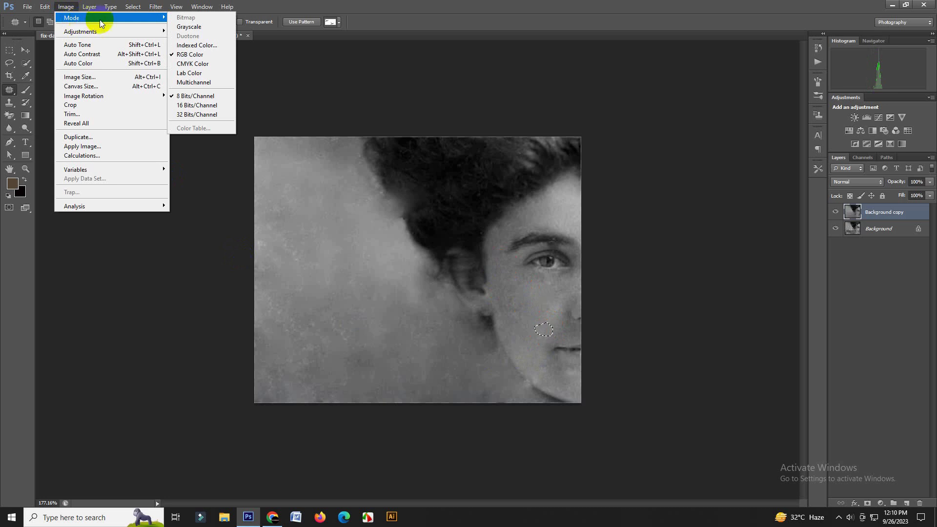
# - Deselect the patch area and duplicate Background copy as Background copy 2
pyautogui.click(133, 7)
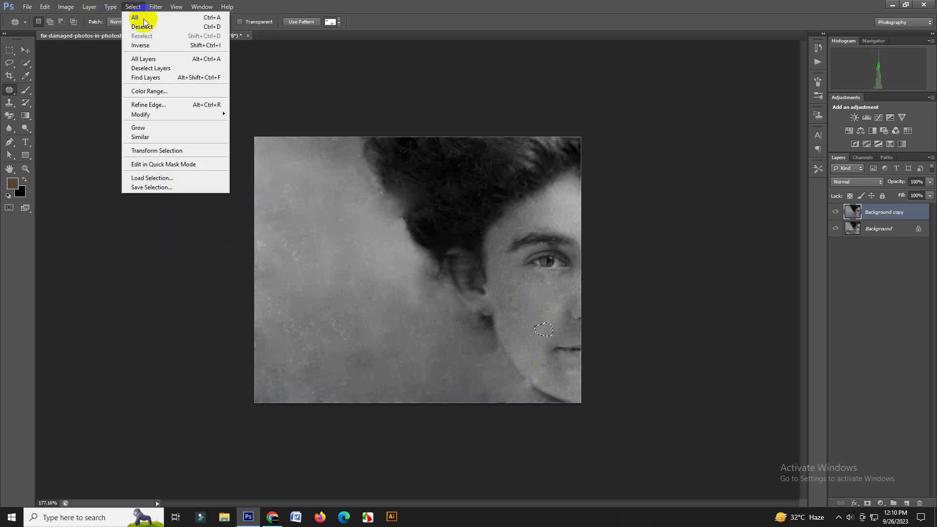
pyautogui.click(155, 27)
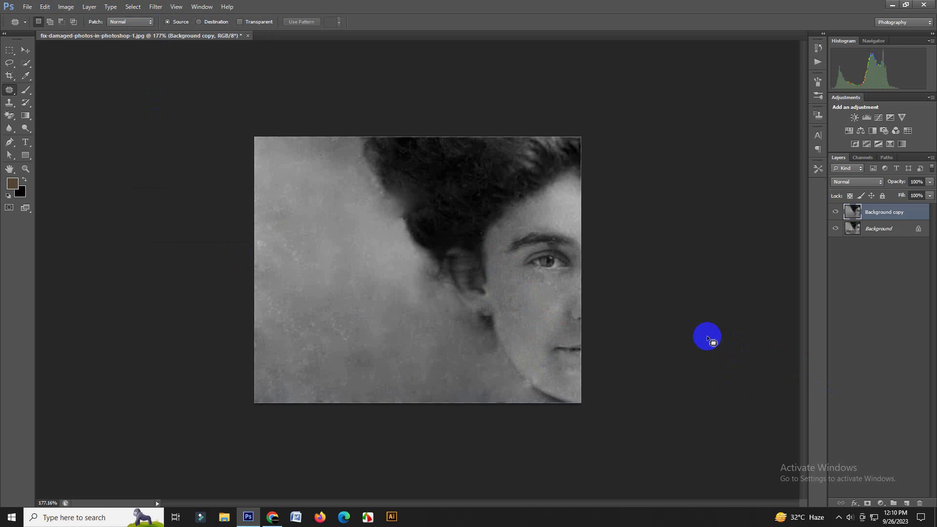
pyautogui.rightClick(913, 214)
pyautogui.click(886, 209)
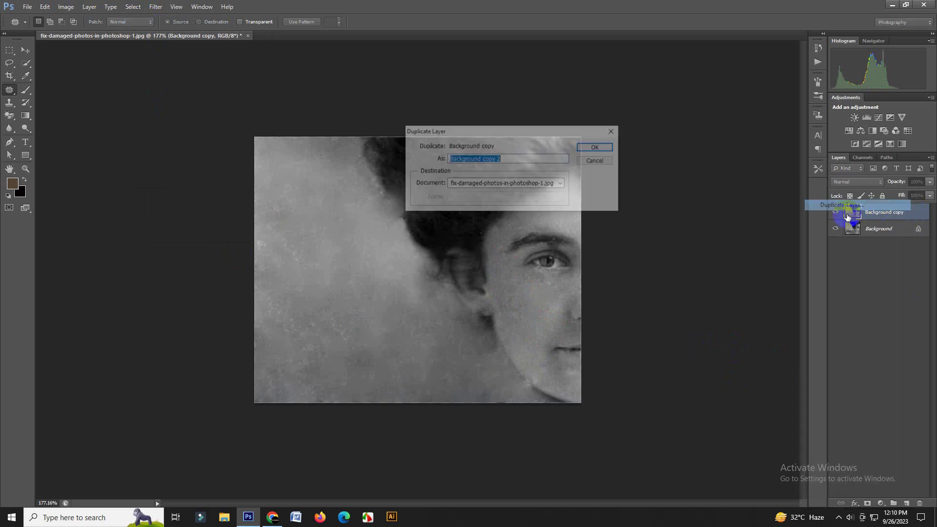
pyautogui.click(597, 148)
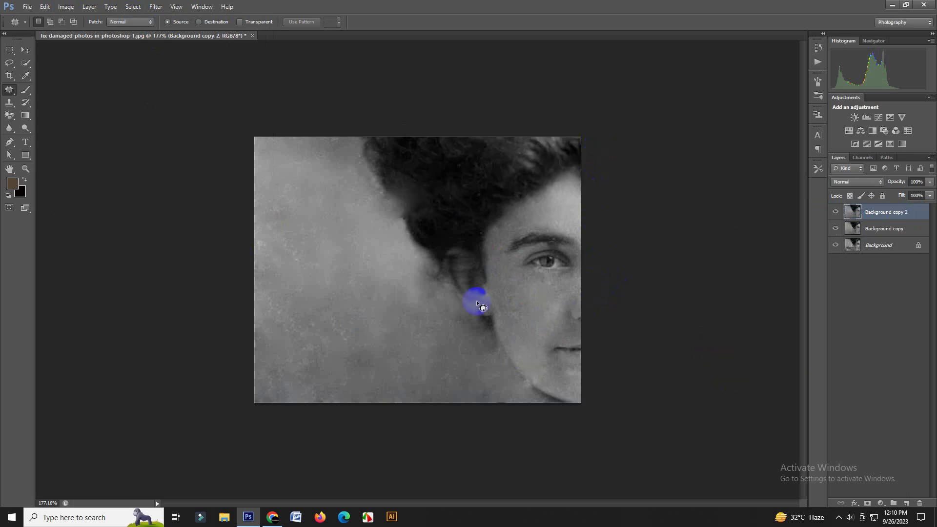
# - Save a maximum-quality JPEG copy named fix-damaged-photos-in-photoshop-mkjh in Downloads
pyautogui.click(25, 7)
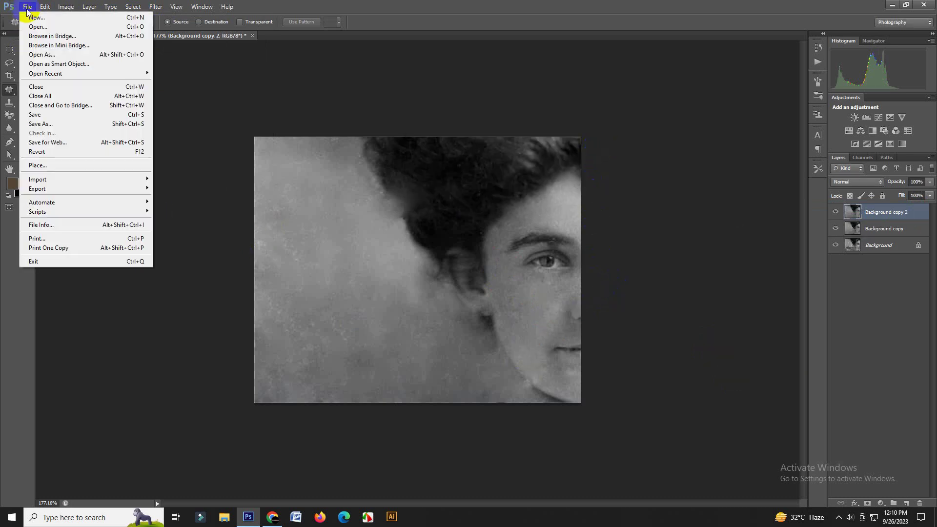
pyautogui.click(66, 124)
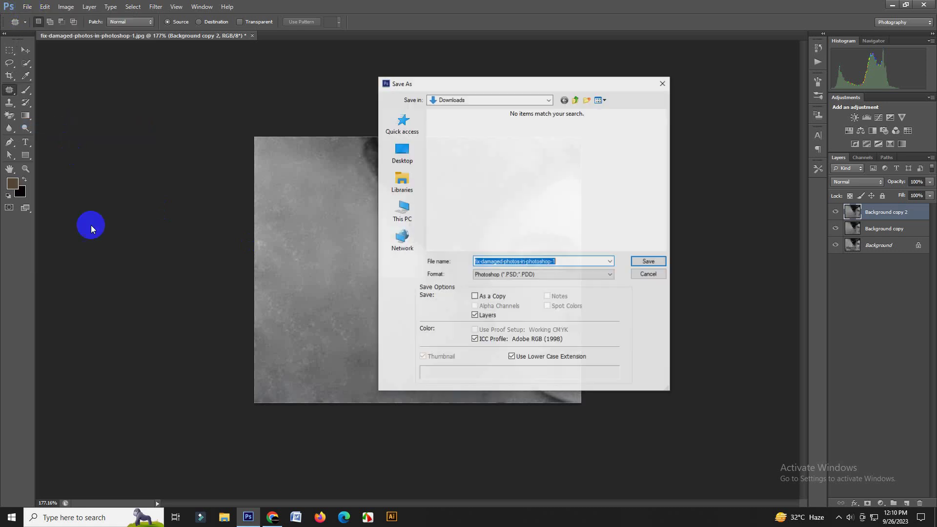
pyautogui.click(540, 275)
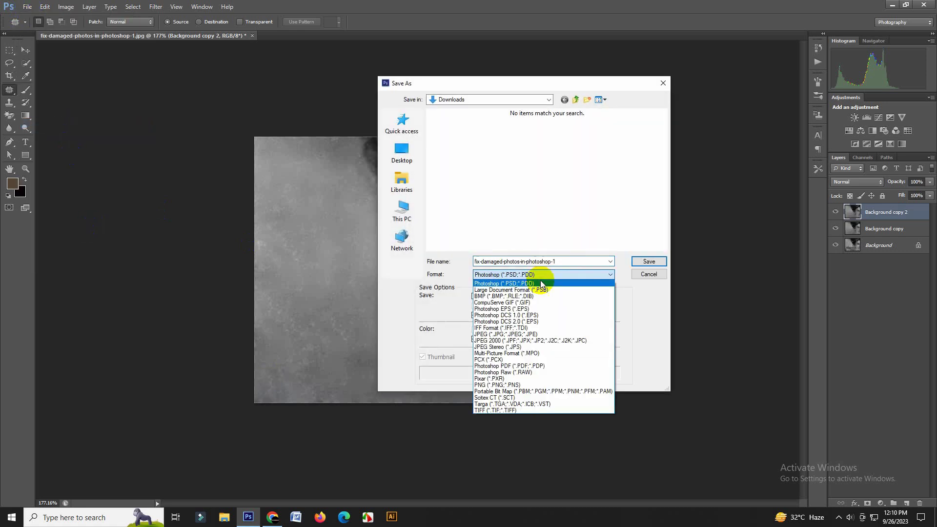
pyautogui.click(537, 334)
pyautogui.doubleClick(565, 261)
pyautogui.write('mkjh')
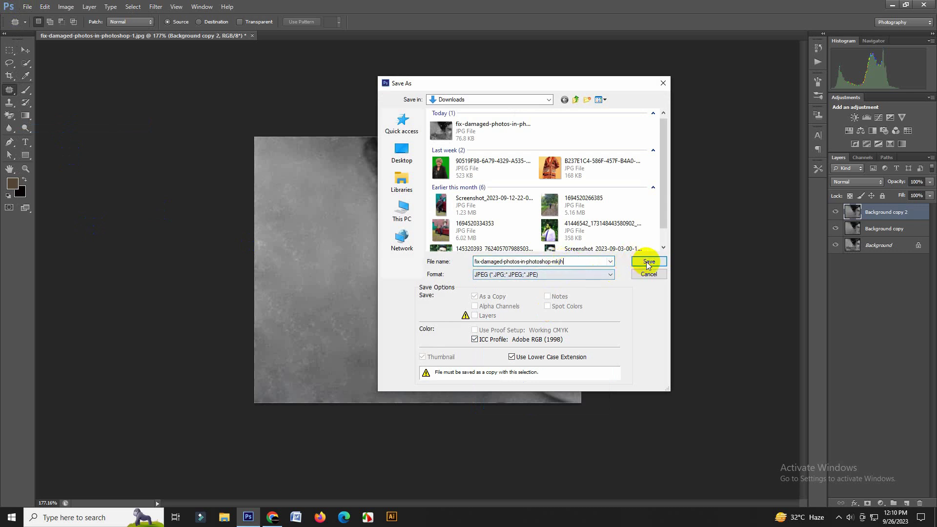
pyautogui.click(649, 261)
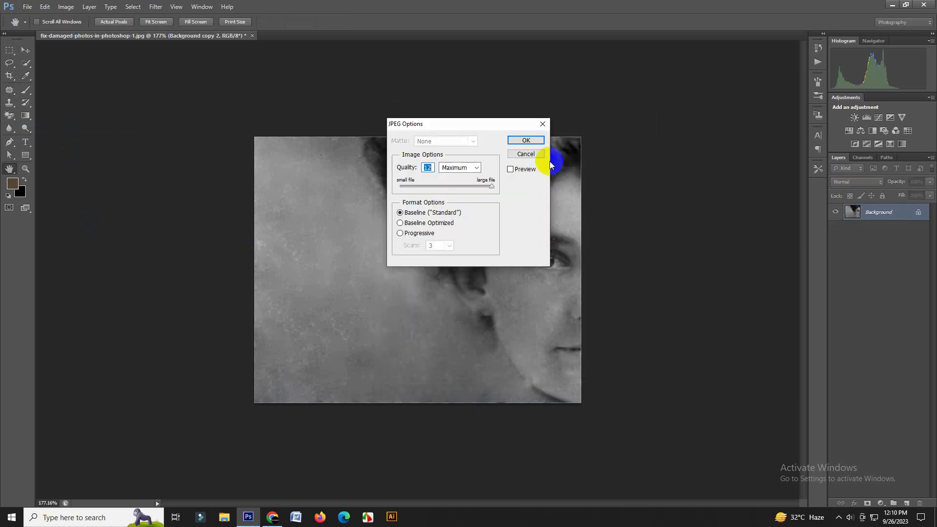
pyautogui.click(525, 140)
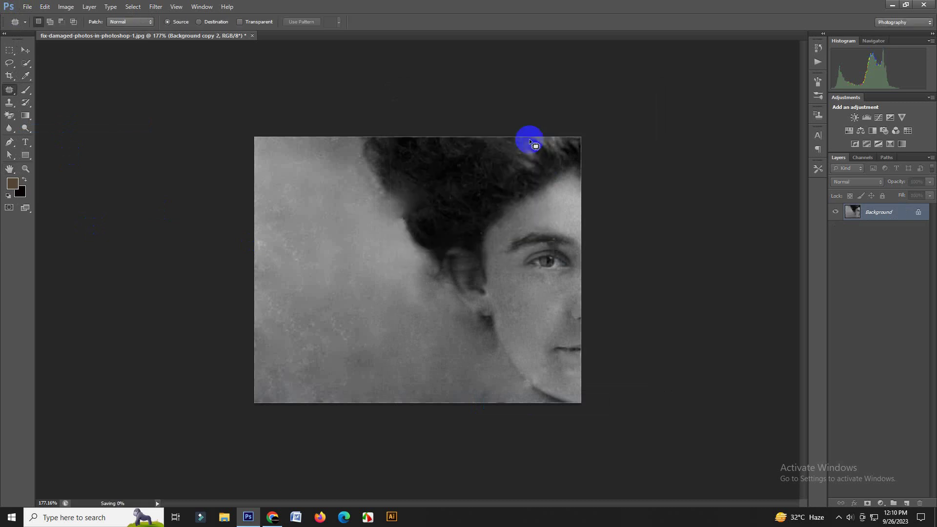
pyautogui.click(28, 7)
# - Open the newly saved portrait JPEG in Camera Raw
pyautogui.click(29, 28)
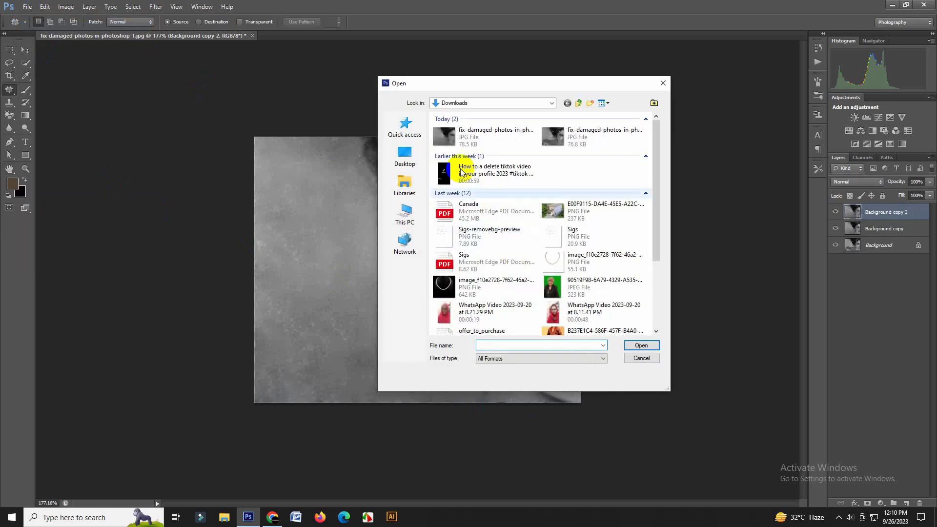
pyautogui.click(450, 143)
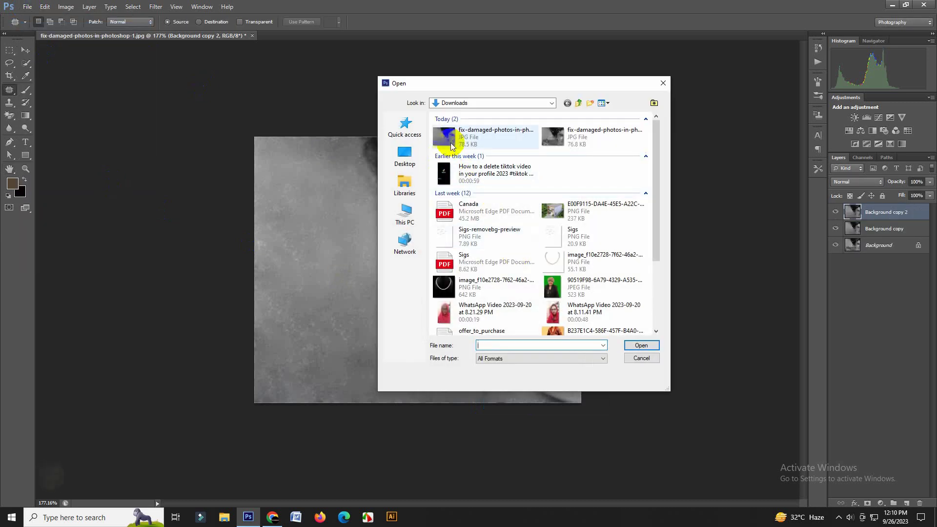
pyautogui.click(639, 347)
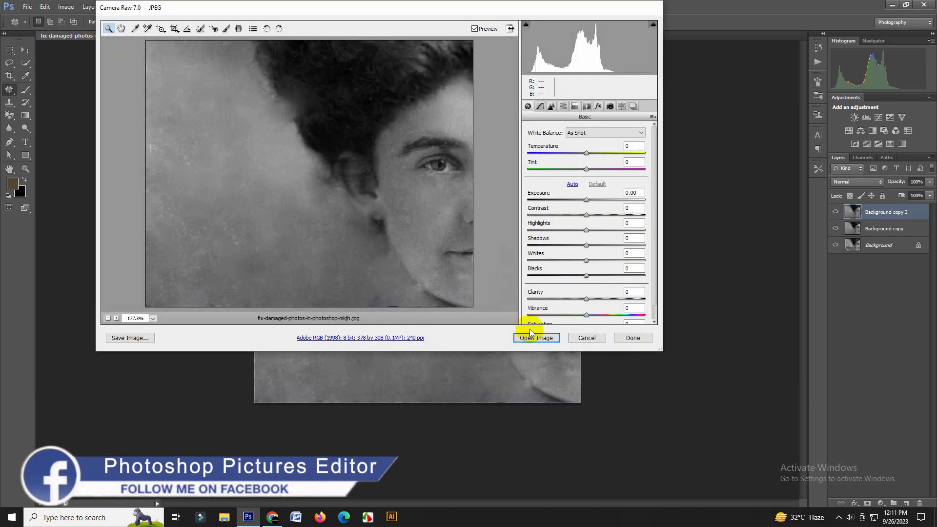
# - Raise Luminance noise reduction in the Detail settings and open the result as a Photoshop document
pyautogui.click(551, 106)
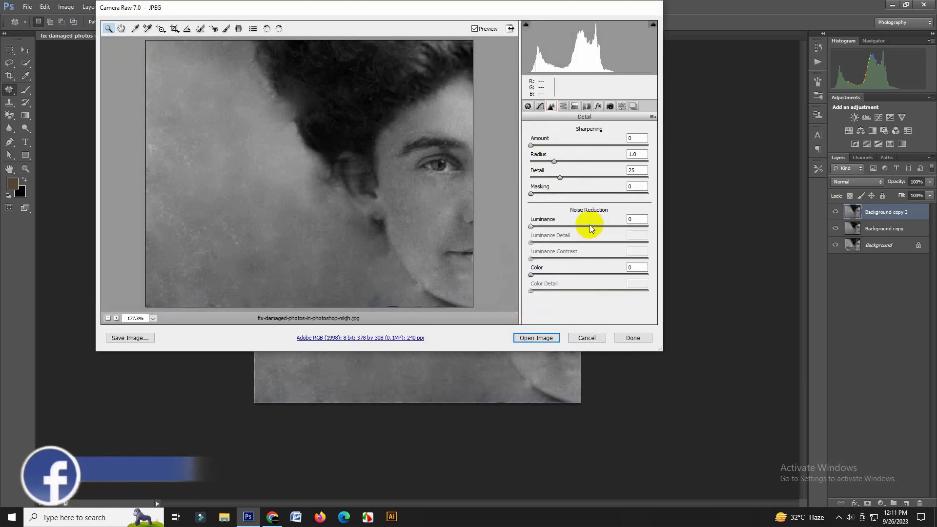
pyautogui.moveTo(531, 226); pyautogui.dragTo(606, 232)
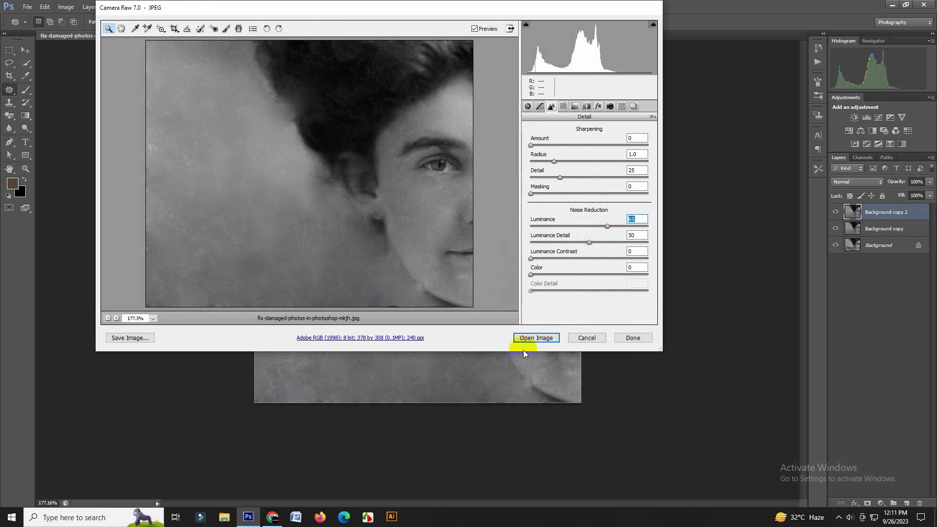
pyautogui.click(535, 339)
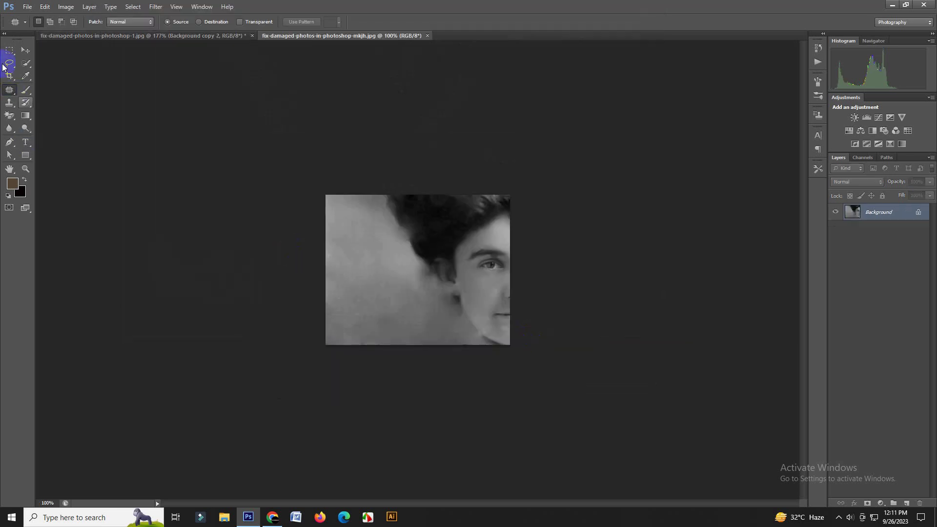
# - Copy the whole noise-reduced image into the original portrait as Layer 1, aligned over Background copy 2
pyautogui.click(10, 51)
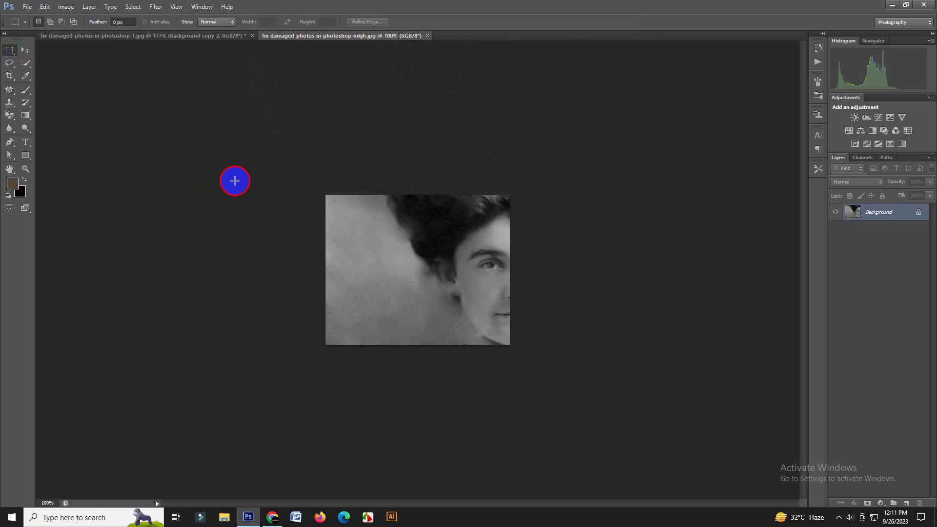
pyautogui.moveTo(234, 180); pyautogui.dragTo(668, 414)
pyautogui.click(26, 51)
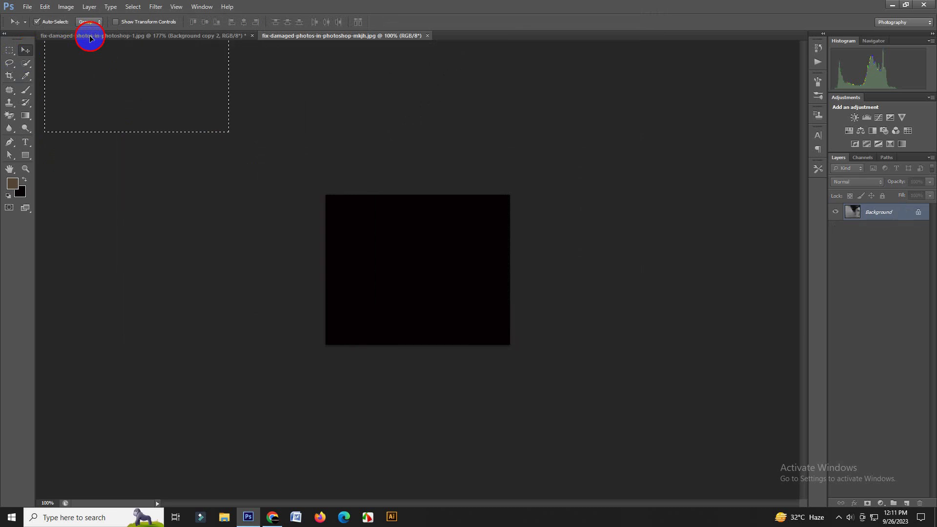
pyautogui.moveTo(322, 244); pyautogui.dragTo(313, 181)
pyautogui.moveTo(366, 307); pyautogui.dragTo(324, 273)
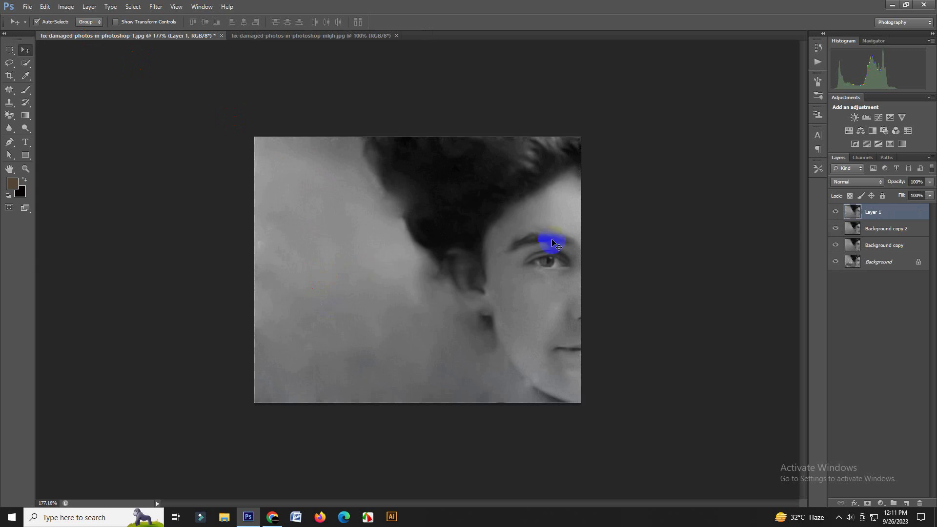
# - Add a Curves adjustment layer and set lower curve points to deepen the shadows
pyautogui.click(888, 504)
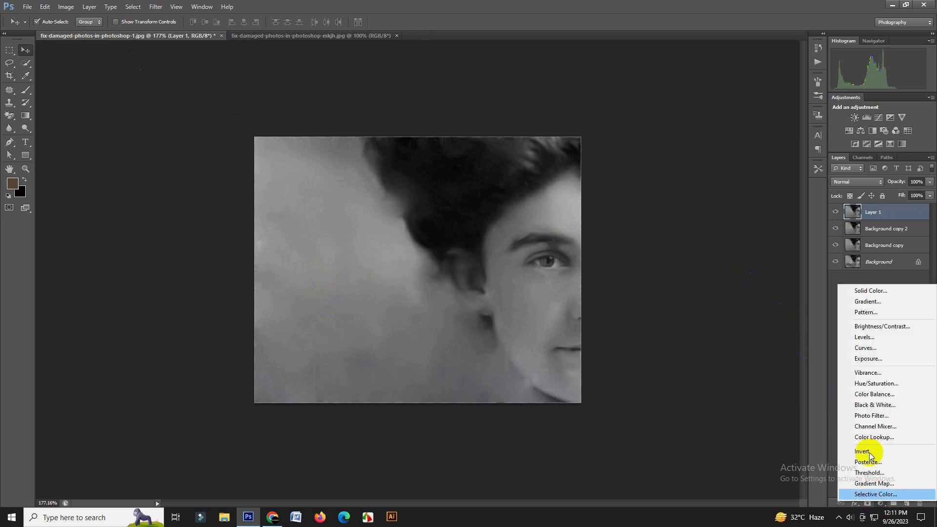
pyautogui.click(876, 348)
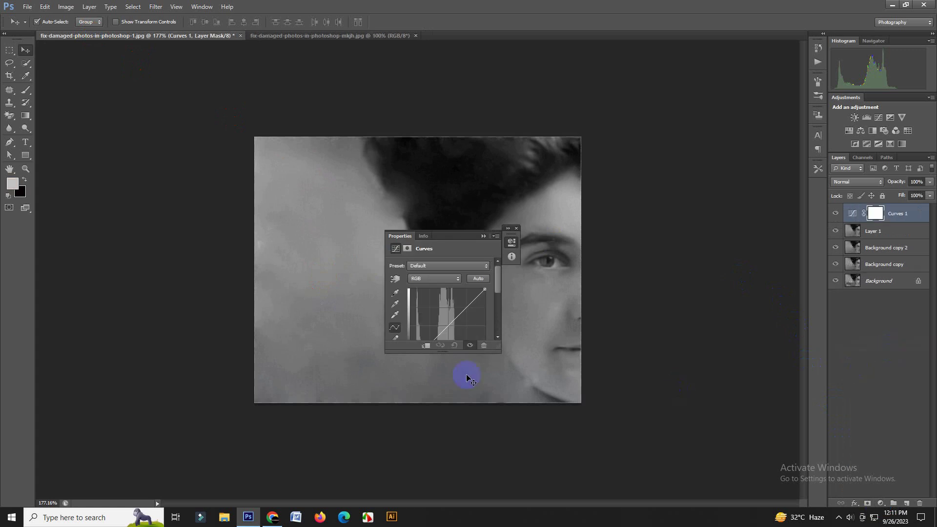
pyautogui.click(447, 323)
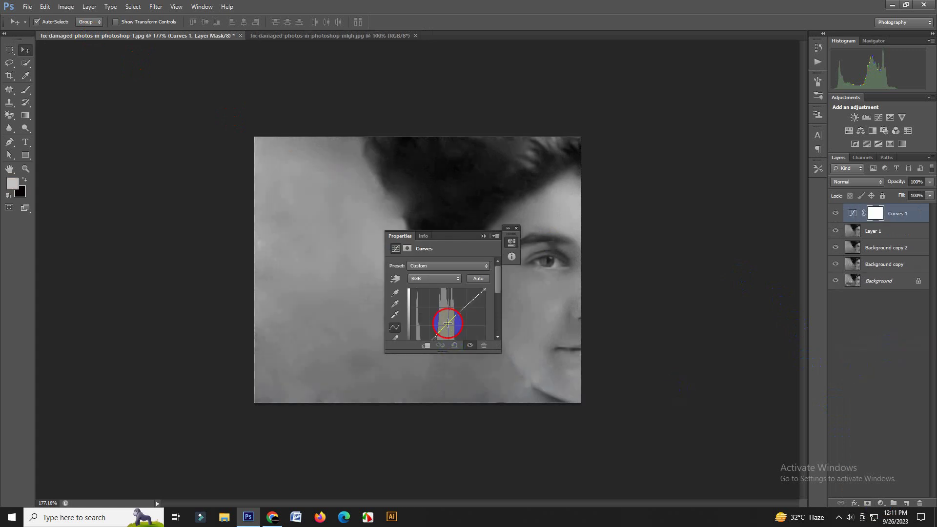
pyautogui.click(468, 306)
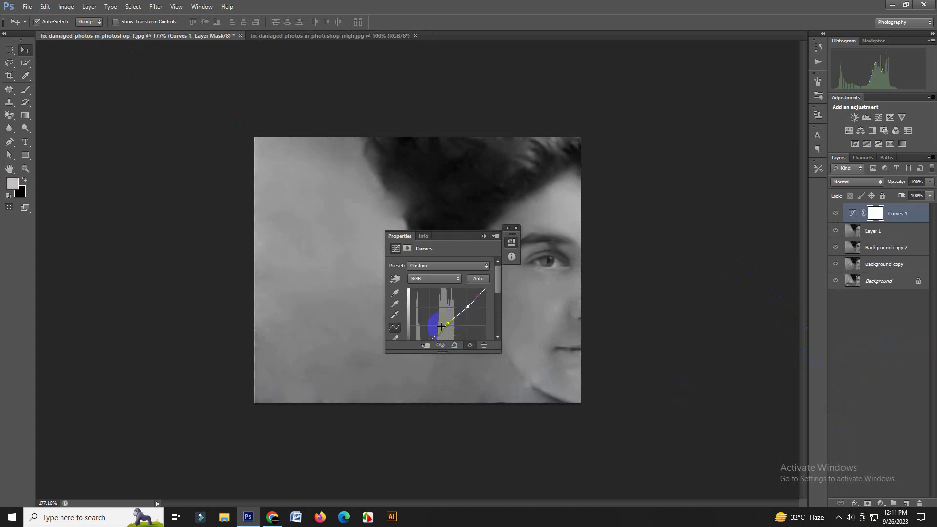
pyautogui.moveTo(439, 331); pyautogui.dragTo(441, 335)
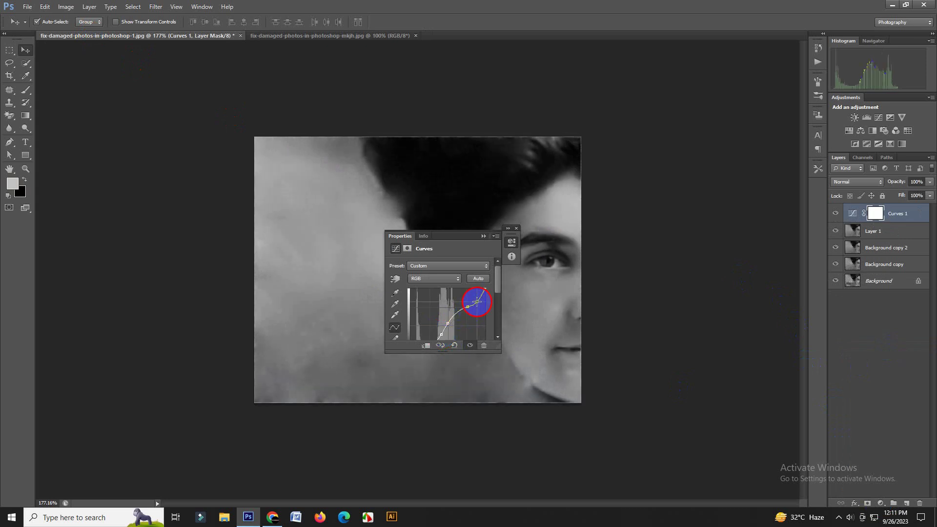
# - Add upper curve points to complete the S-curve for stronger contrast
pyautogui.click(478, 302)
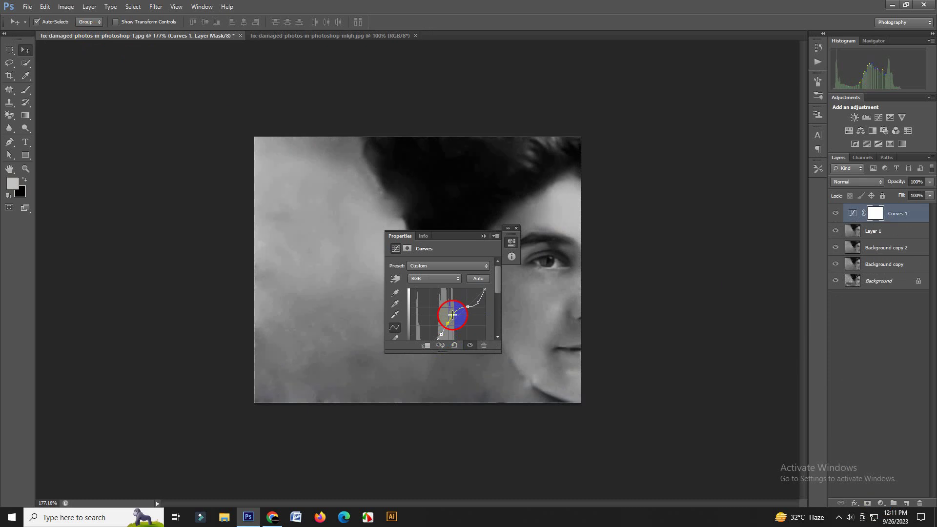
pyautogui.click(509, 251)
pyautogui.click(517, 229)
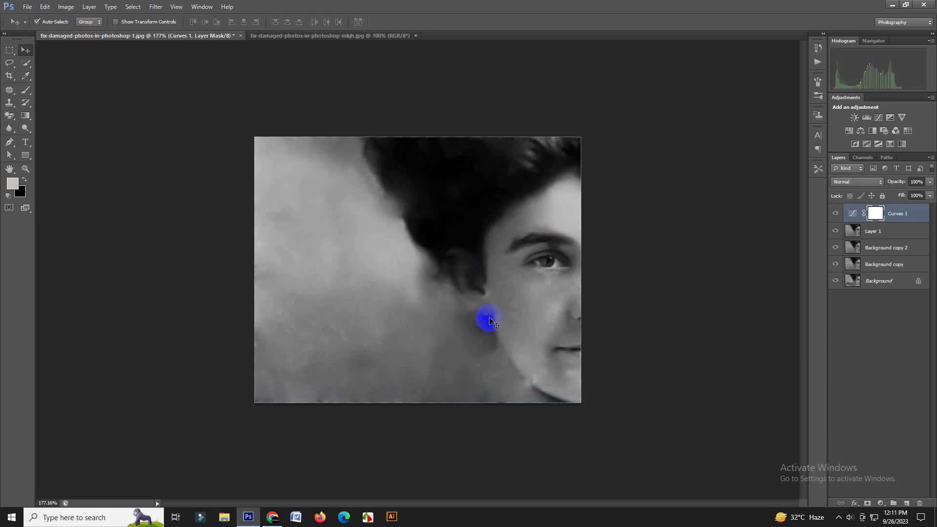
pyautogui.click(885, 503)
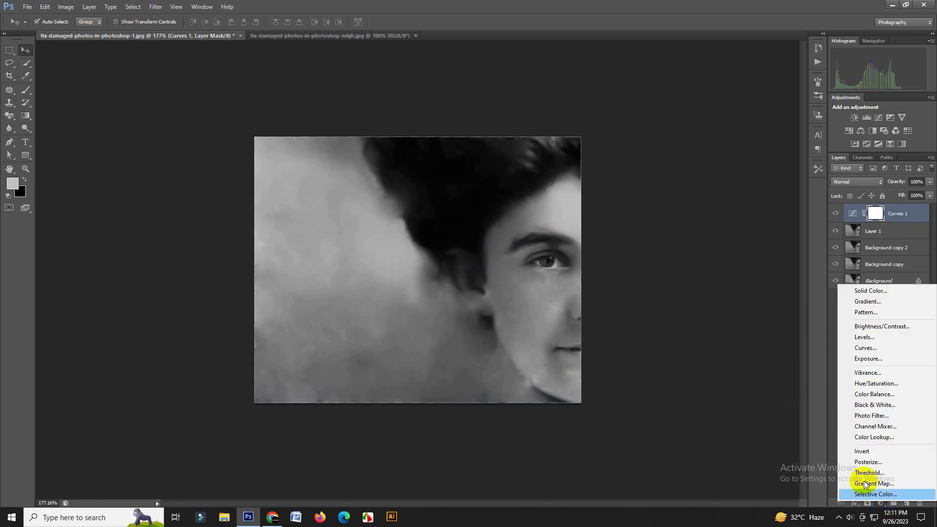
# - Add a Color Balance layer with midtones at +68, +27, +23 for a warm reddish tint
pyautogui.click(864, 397)
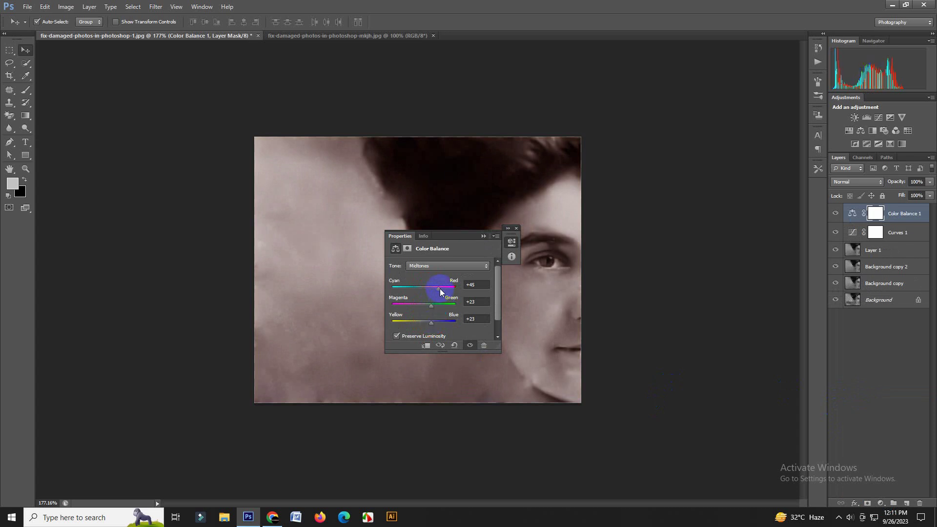
pyautogui.moveTo(438, 289)
pyautogui.mouseDown()
pyautogui.moveTo(447, 291)
pyautogui.moveTo(433, 306)
pyautogui.mouseUp()
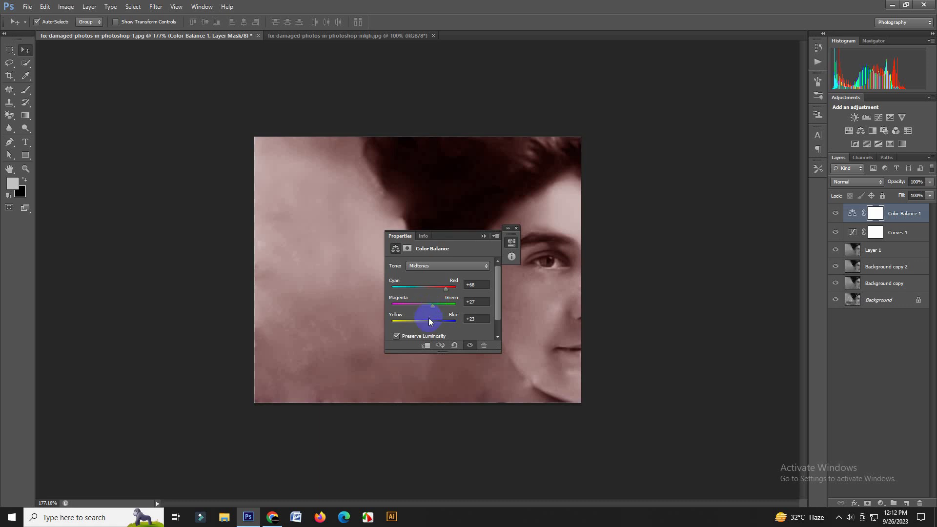
pyautogui.click(517, 228)
# - Invert the Color Balance 1 mask to black so the tint is hidden
pyautogui.click(42, 38)
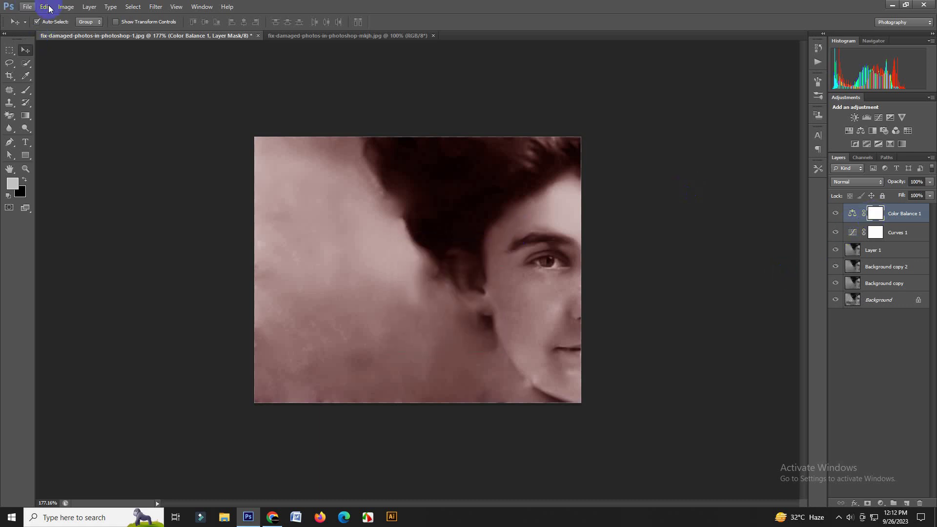
pyautogui.click(66, 6)
pyautogui.moveTo(81, 31)
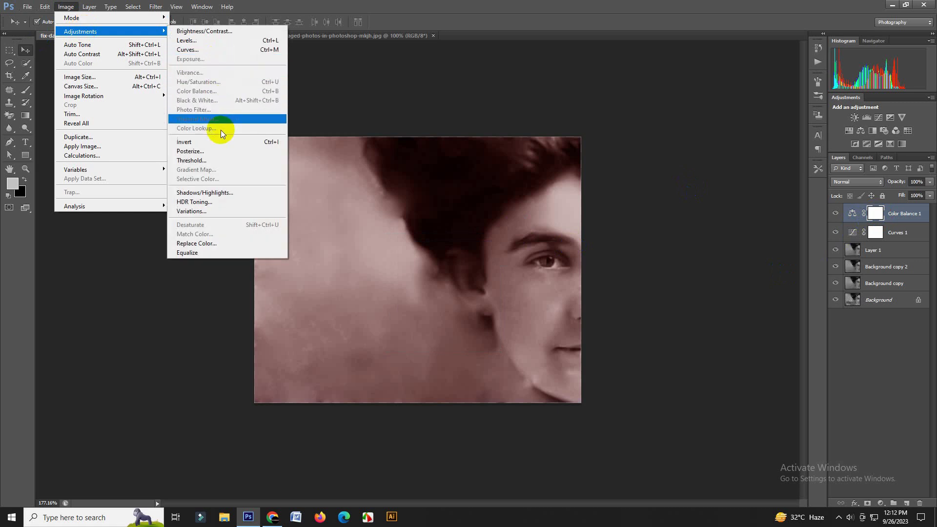
pyautogui.click(239, 142)
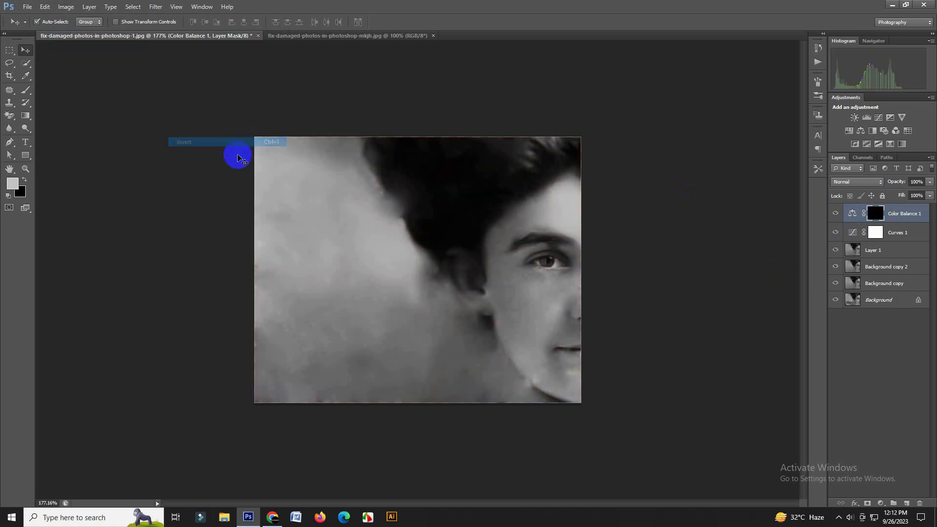
# - Paint white on the mask over the cheek, lips, ear and under the eye to reveal the skin tint
pyautogui.click(25, 89)
pyautogui.click(62, 90)
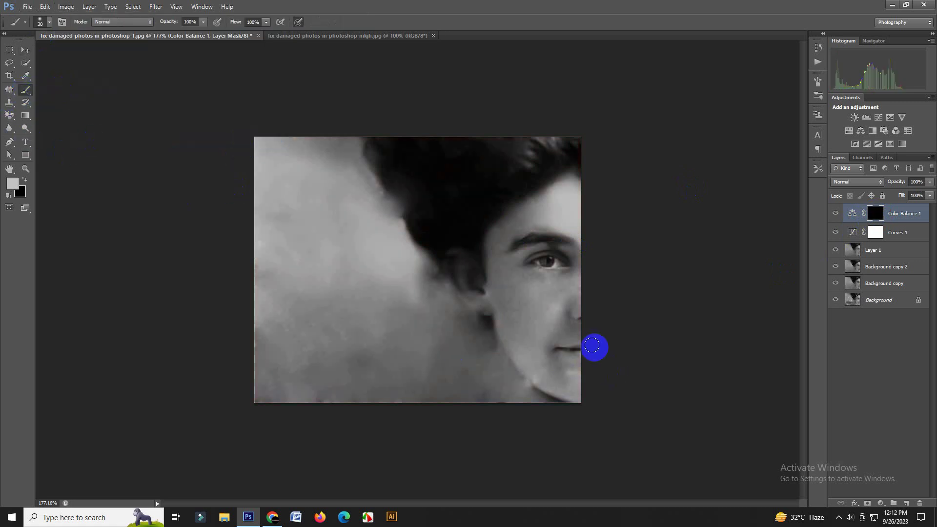
pyautogui.moveTo(546, 307)
pyautogui.mouseDown()
pyautogui.moveTo(589, 284)
pyautogui.moveTo(574, 398)
pyautogui.moveTo(554, 384)
pyautogui.mouseUp()
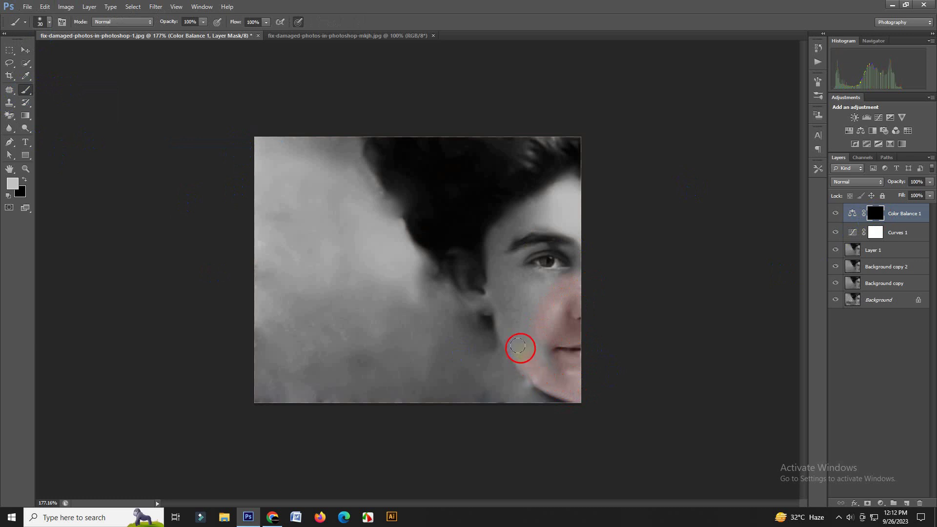
pyautogui.moveTo(498, 299)
pyautogui.mouseDown()
pyautogui.moveTo(477, 295)
pyautogui.moveTo(458, 263)
pyautogui.moveTo(489, 294)
pyautogui.moveTo(485, 303)
pyautogui.moveTo(457, 259)
pyautogui.moveTo(460, 276)
pyautogui.moveTo(463, 262)
pyautogui.moveTo(508, 216)
pyautogui.moveTo(560, 188)
pyautogui.moveTo(571, 209)
pyautogui.mouseUp()
pyautogui.moveTo(549, 329)
pyautogui.mouseDown()
pyautogui.moveTo(523, 303)
pyautogui.moveTo(507, 248)
pyautogui.moveTo(576, 240)
pyautogui.moveTo(569, 198)
pyautogui.moveTo(582, 370)
pyautogui.mouseUp()
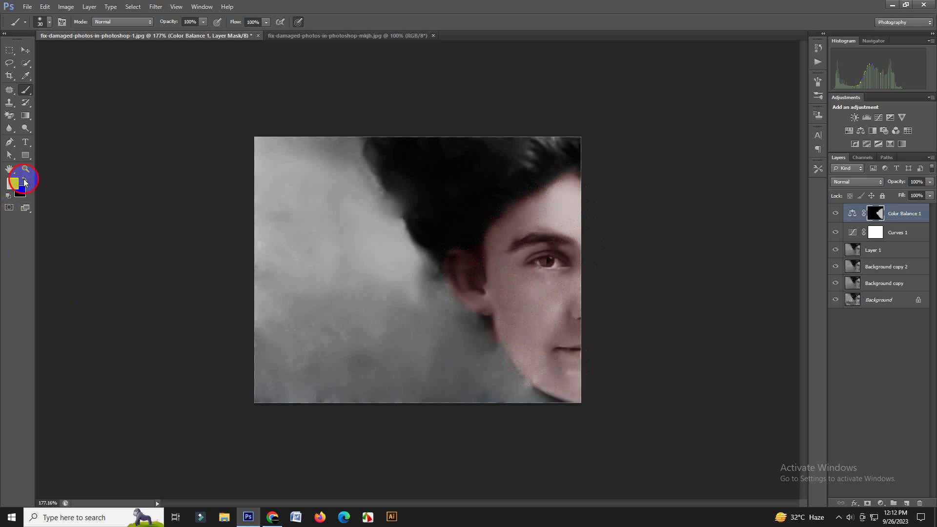
# - Paint black along the ear and jawline to remove tint, then white onto the forehead
pyautogui.click(24, 181)
pyautogui.moveTo(477, 327)
pyautogui.mouseDown()
pyautogui.moveTo(528, 408)
pyautogui.moveTo(461, 316)
pyautogui.moveTo(459, 203)
pyautogui.mouseUp()
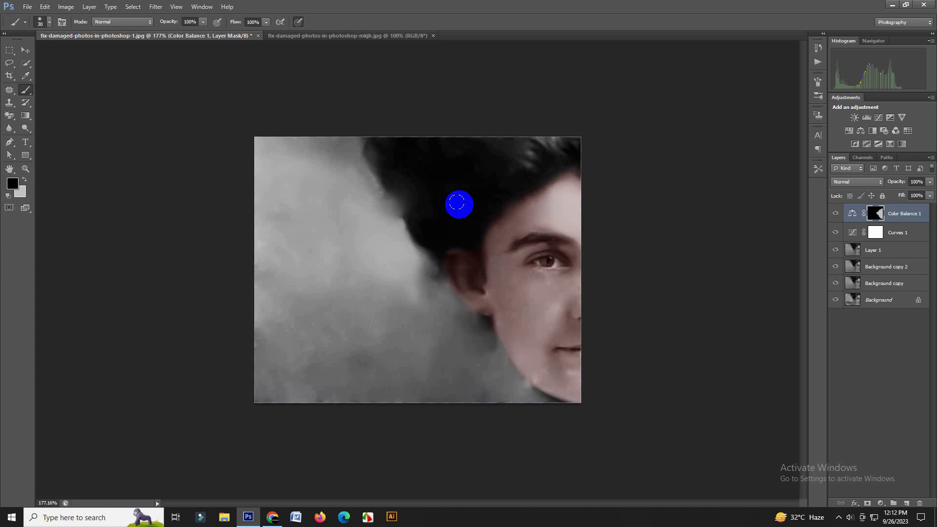
pyautogui.click(25, 180)
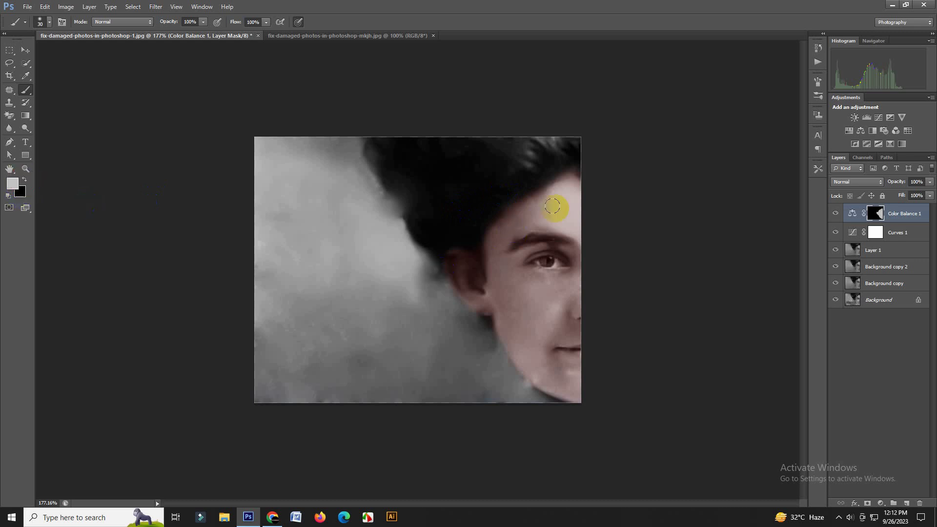
pyautogui.moveTo(557, 209)
pyautogui.mouseDown()
pyautogui.moveTo(574, 186)
pyautogui.moveTo(578, 336)
pyautogui.mouseUp()
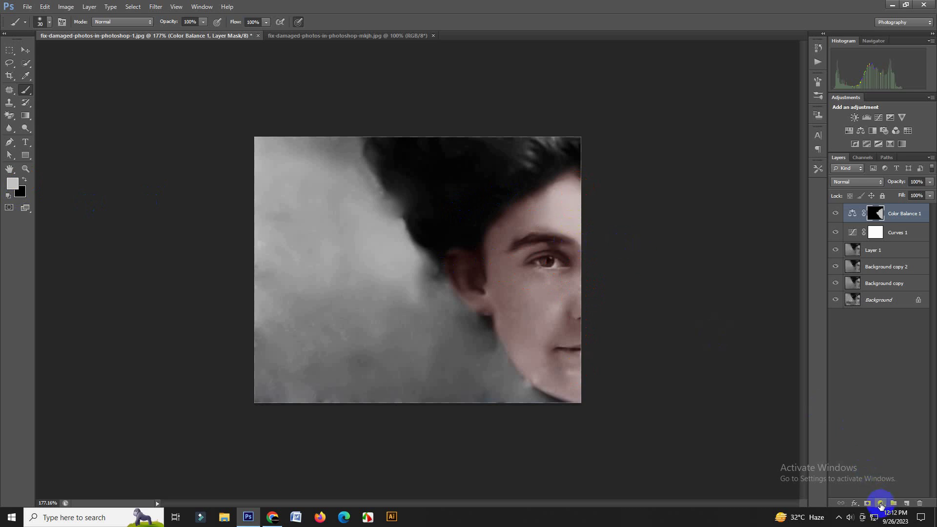
# - Add a Hue/Saturation layer set to Hue +9 and Saturation +40
pyautogui.click(881, 505)
pyautogui.click(895, 388)
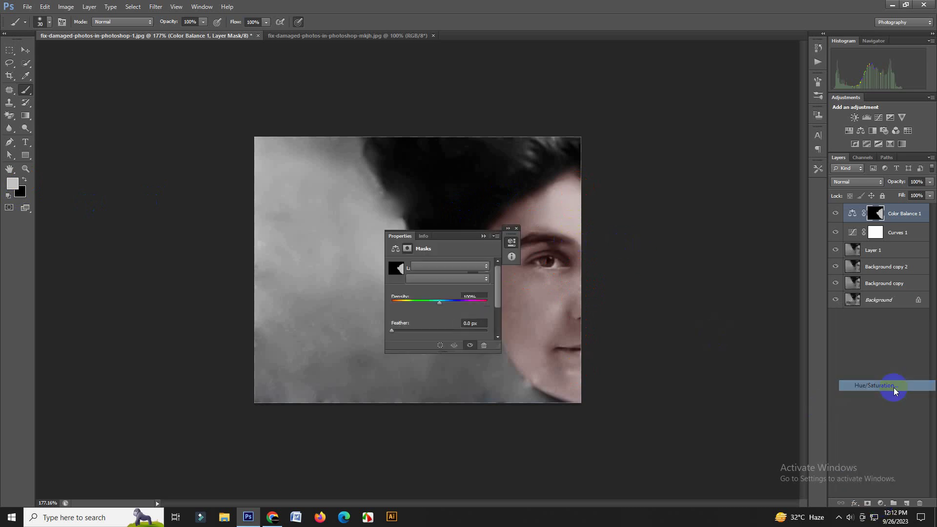
pyautogui.moveTo(441, 302); pyautogui.dragTo(424, 304)
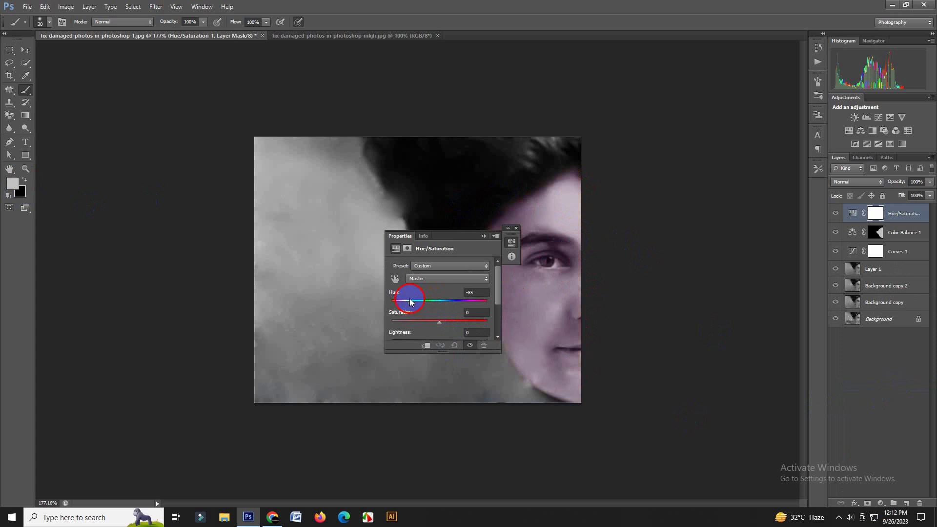
pyautogui.moveTo(402, 302); pyautogui.dragTo(426, 305)
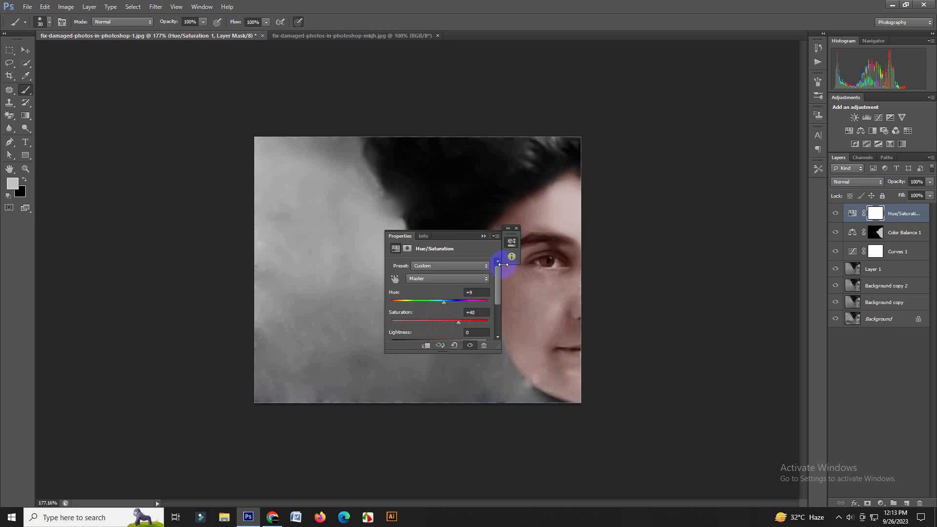
pyautogui.click(518, 230)
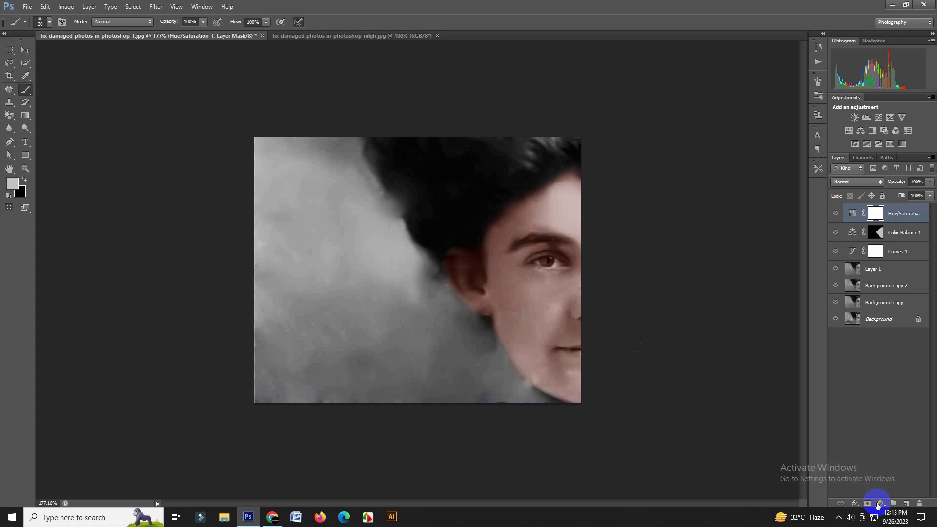
# - Add a Color Balance 2 layer with midtones -38, -59 and +70 for a violet-blue tint
pyautogui.click(881, 504)
pyautogui.click(874, 395)
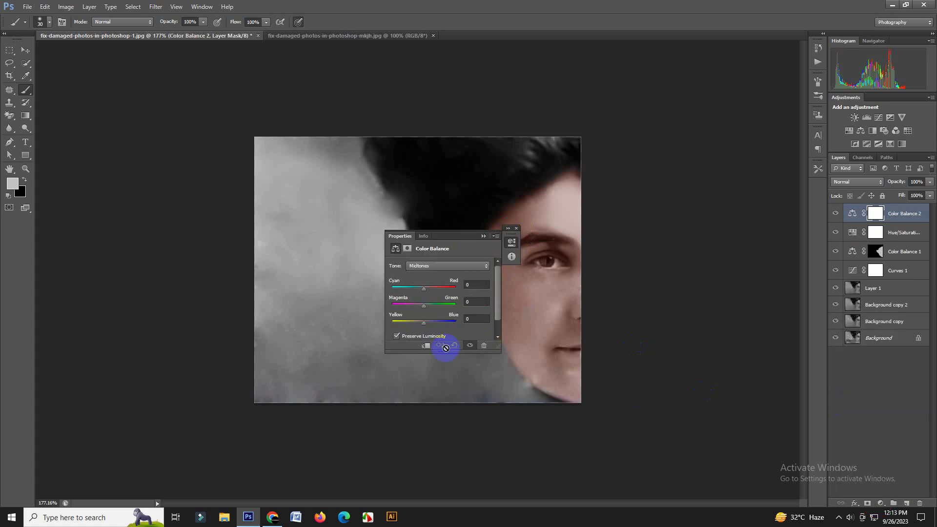
pyautogui.moveTo(428, 325); pyautogui.dragTo(440, 321)
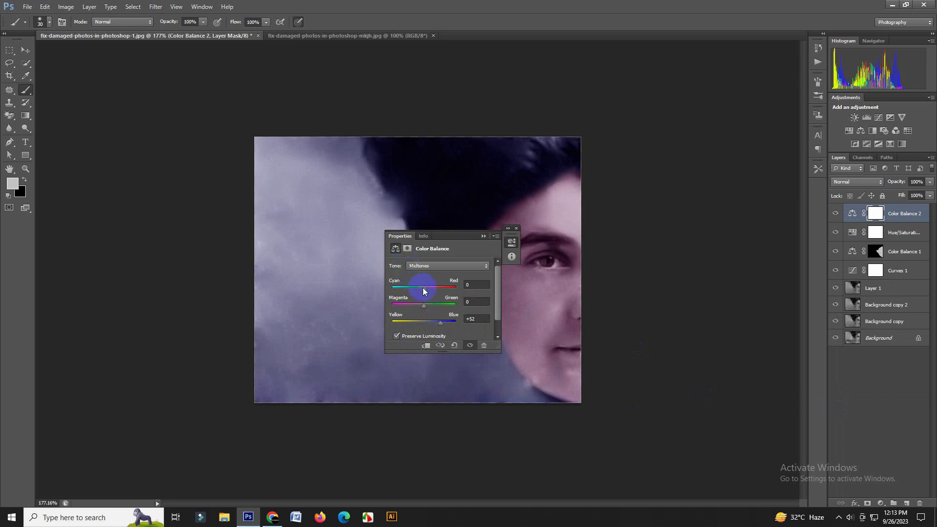
pyautogui.moveTo(417, 292); pyautogui.dragTo(426, 307)
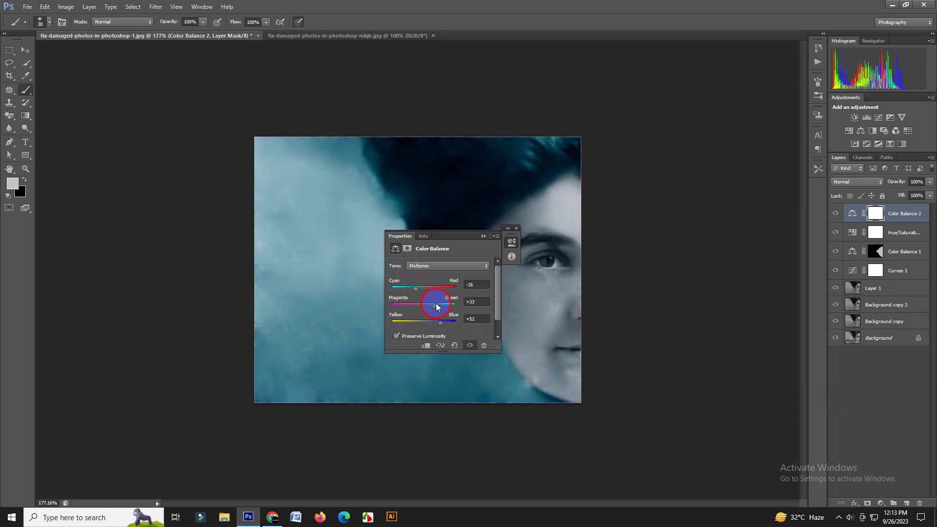
pyautogui.moveTo(443, 303)
pyautogui.mouseDown()
pyautogui.moveTo(412, 288)
pyautogui.moveTo(414, 304)
pyautogui.moveTo(404, 306)
pyautogui.mouseUp()
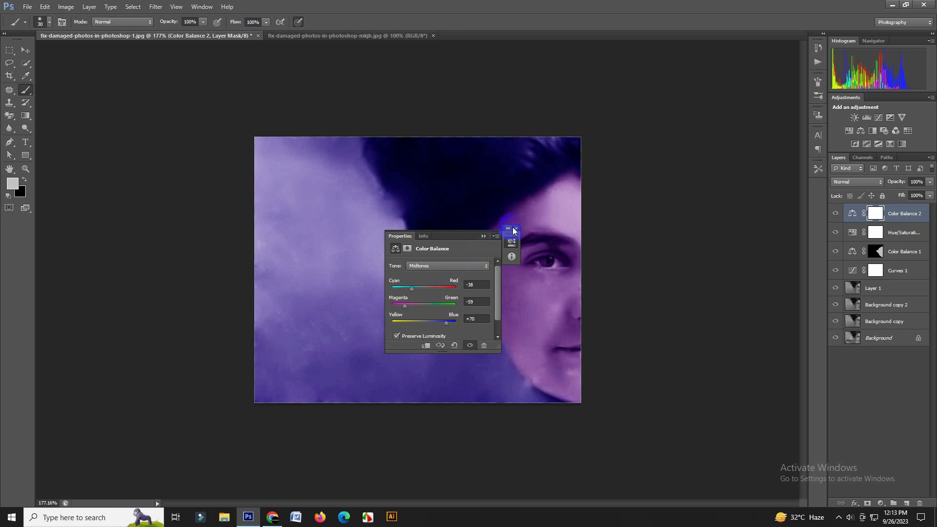
pyautogui.click(518, 230)
pyautogui.click(867, 221)
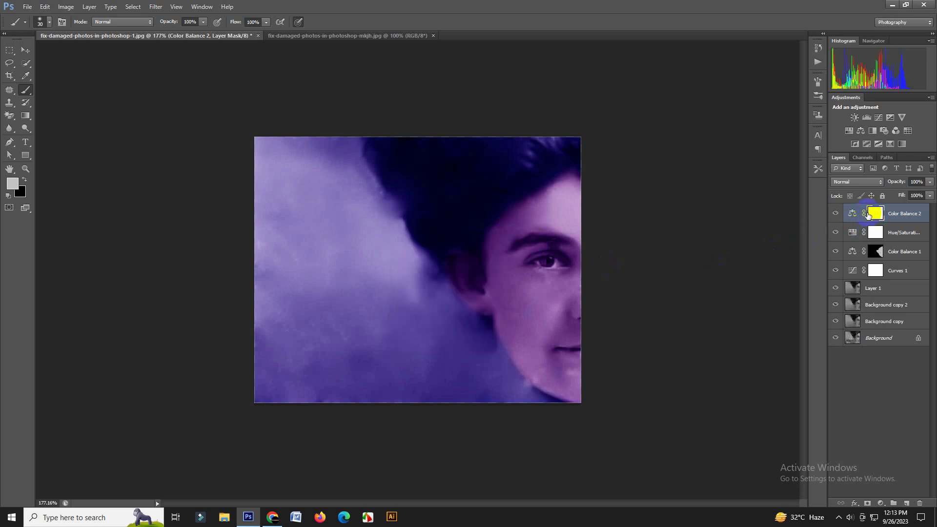
# - Invert the Color Balance 2 mask to hide the purple tint and pick a brush
pyautogui.click(66, 7)
pyautogui.moveTo(80, 31)
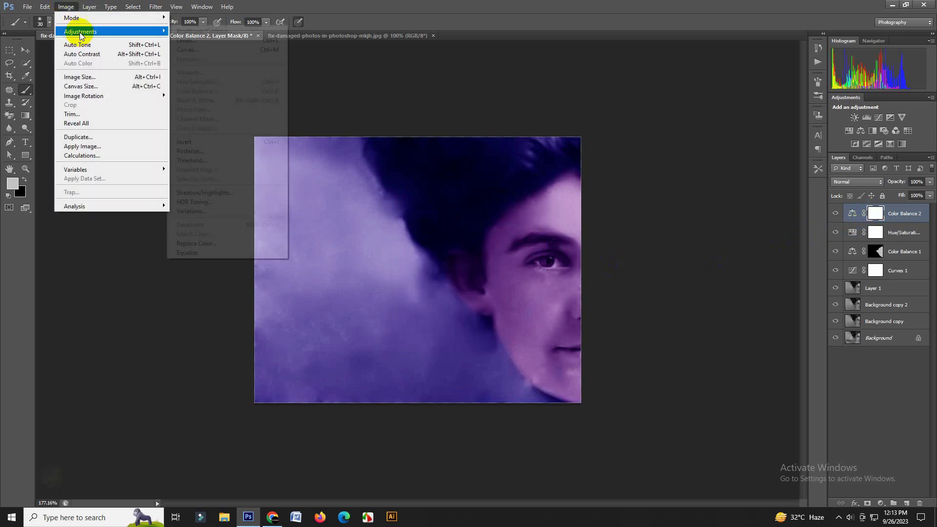
pyautogui.click(251, 141)
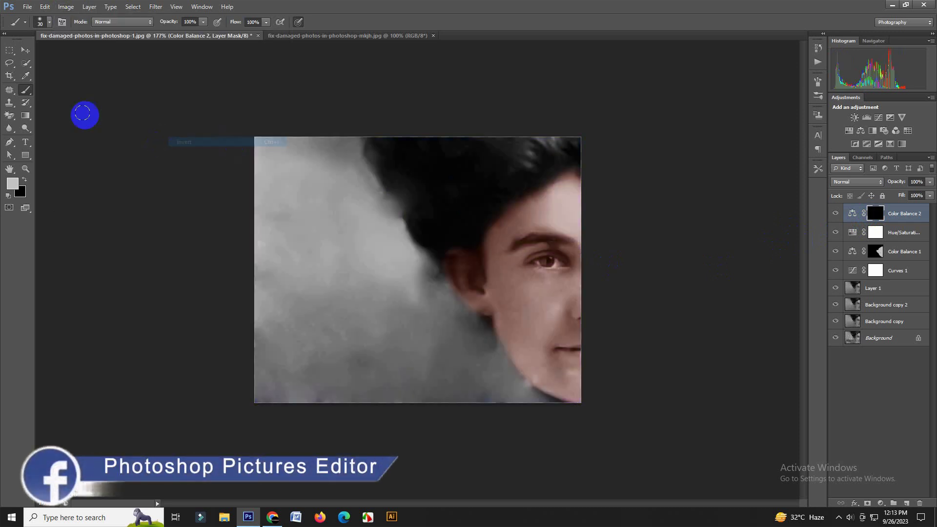
pyautogui.rightClick(28, 95)
pyautogui.click(71, 87)
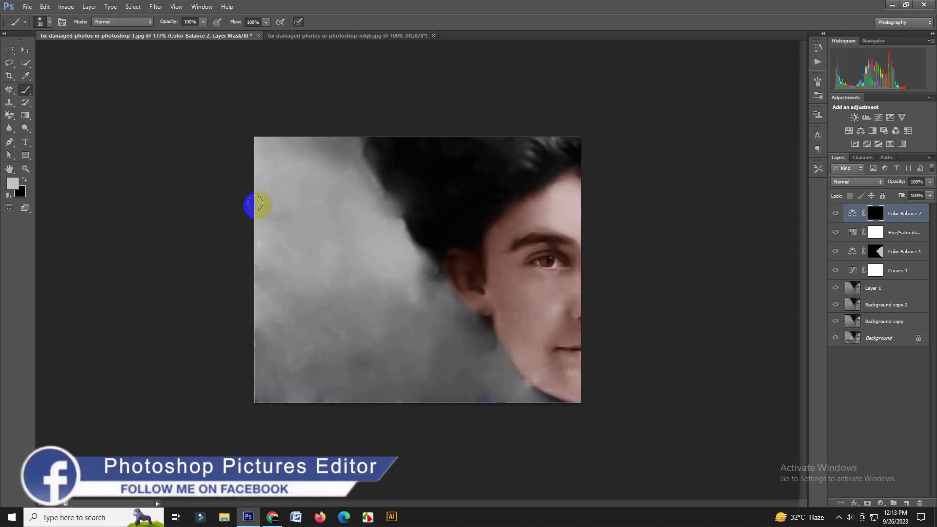
# - Paint white with a 60 px brush over the left edge, upper background and bottom grey strip
pyautogui.moveTo(257, 144); pyautogui.dragTo(254, 264)
pyautogui.press(']')
pyautogui.press(']')
pyautogui.press(']')
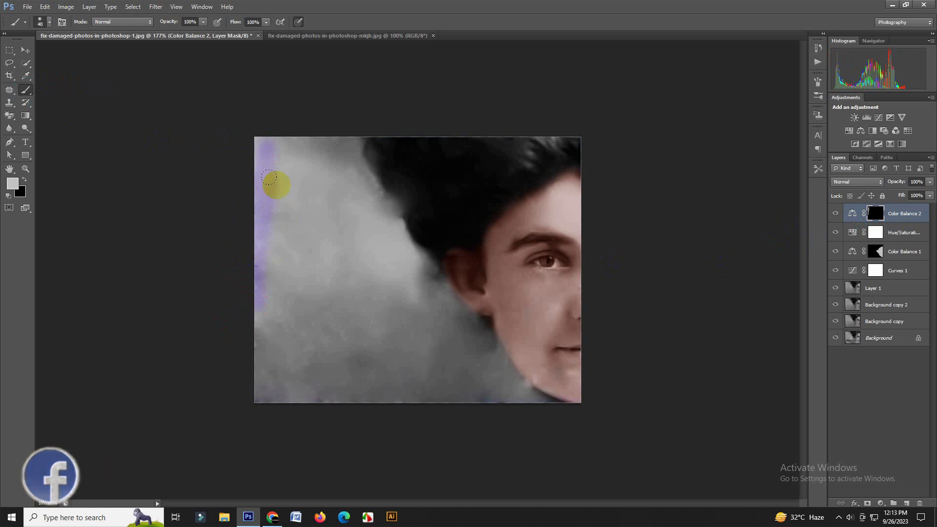
pyautogui.moveTo(257, 134); pyautogui.dragTo(279, 322)
pyautogui.moveTo(261, 385)
pyautogui.mouseDown()
pyautogui.moveTo(329, 147)
pyautogui.moveTo(346, 200)
pyautogui.moveTo(332, 137)
pyautogui.mouseUp()
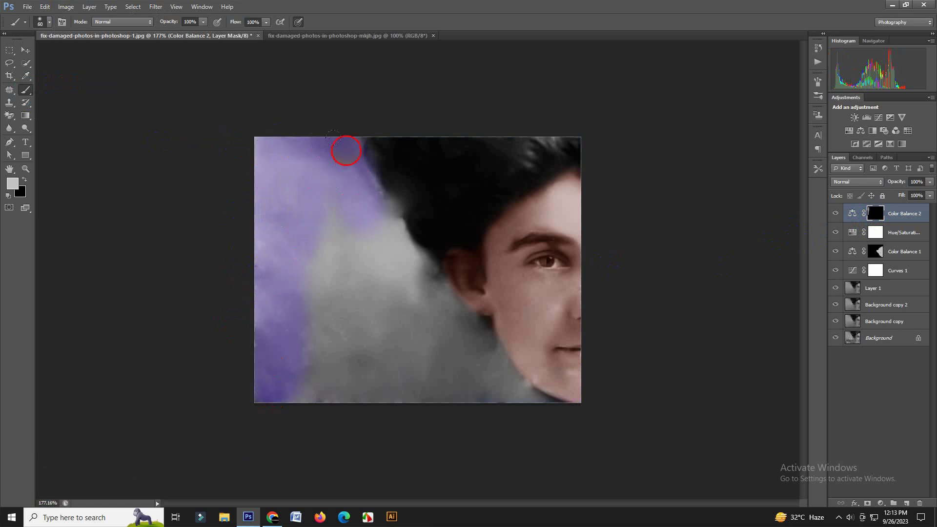
pyautogui.moveTo(318, 342)
pyautogui.mouseDown()
pyautogui.moveTo(258, 310)
pyautogui.moveTo(326, 267)
pyautogui.moveTo(351, 217)
pyautogui.moveTo(311, 253)
pyautogui.moveTo(351, 217)
pyautogui.moveTo(368, 238)
pyautogui.moveTo(288, 376)
pyautogui.moveTo(372, 244)
pyautogui.moveTo(368, 212)
pyautogui.moveTo(480, 355)
pyautogui.moveTo(493, 388)
pyautogui.moveTo(397, 305)
pyautogui.mouseUp()
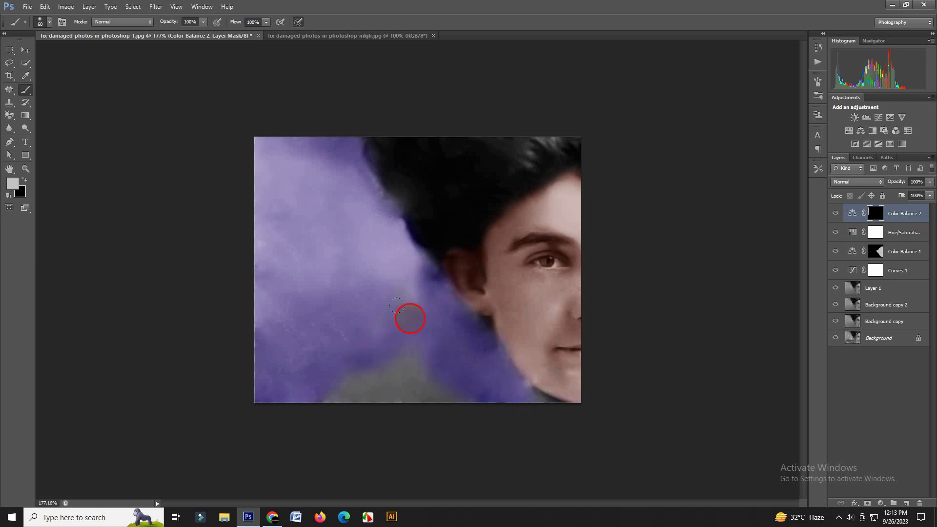
pyautogui.moveTo(295, 385)
pyautogui.mouseDown()
pyautogui.moveTo(377, 379)
pyautogui.moveTo(507, 417)
pyautogui.moveTo(542, 413)
pyautogui.mouseUp()
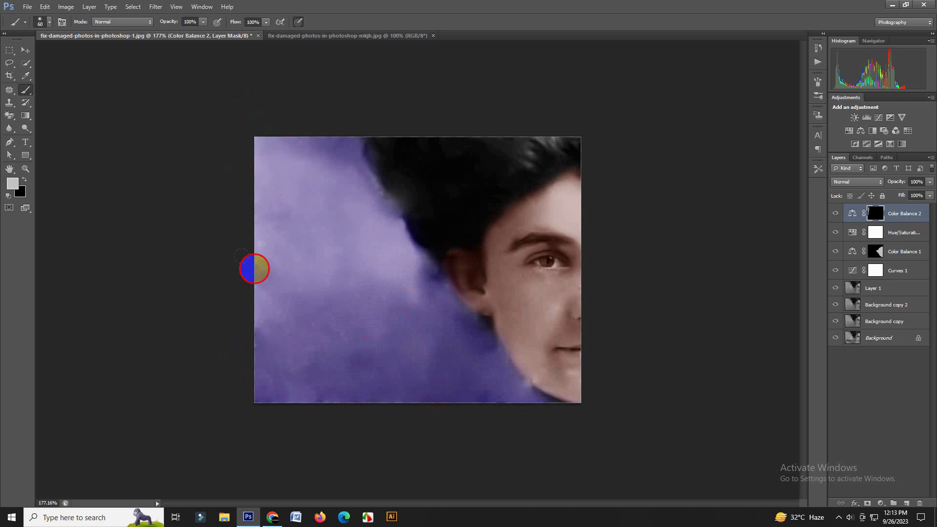
pyautogui.moveTo(234, 149)
pyautogui.mouseDown()
pyautogui.moveTo(262, 164)
pyautogui.moveTo(265, 289)
pyautogui.moveTo(262, 227)
pyautogui.moveTo(245, 270)
pyautogui.moveTo(363, 399)
pyautogui.moveTo(310, 301)
pyautogui.moveTo(337, 131)
pyautogui.moveTo(356, 212)
pyautogui.mouseUp()
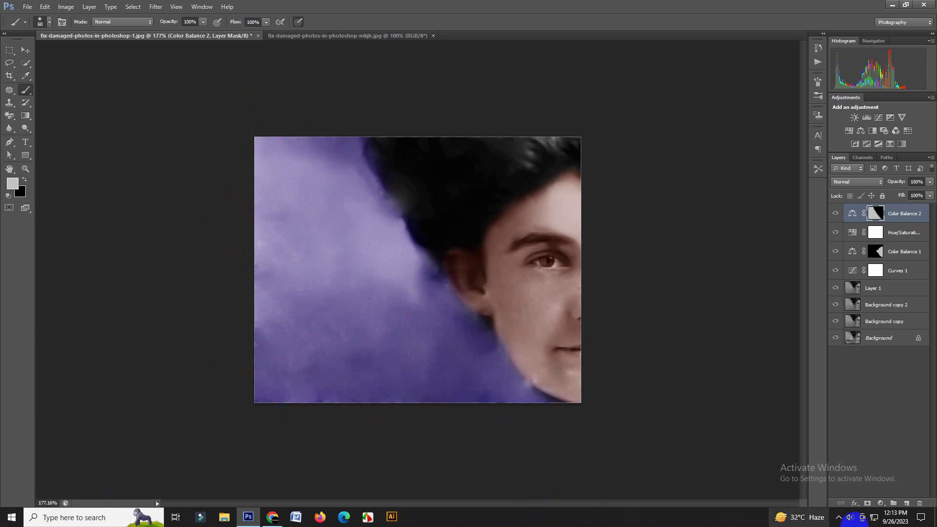
# - Add a Hue/Saturation 2 layer with Hue -33, Saturation -16 and Lightness -57
pyautogui.click(882, 504)
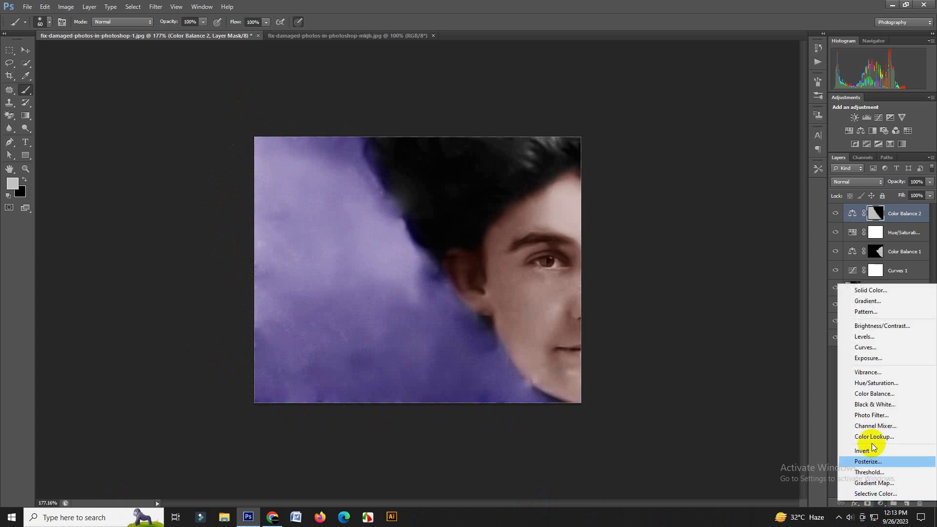
pyautogui.click(876, 383)
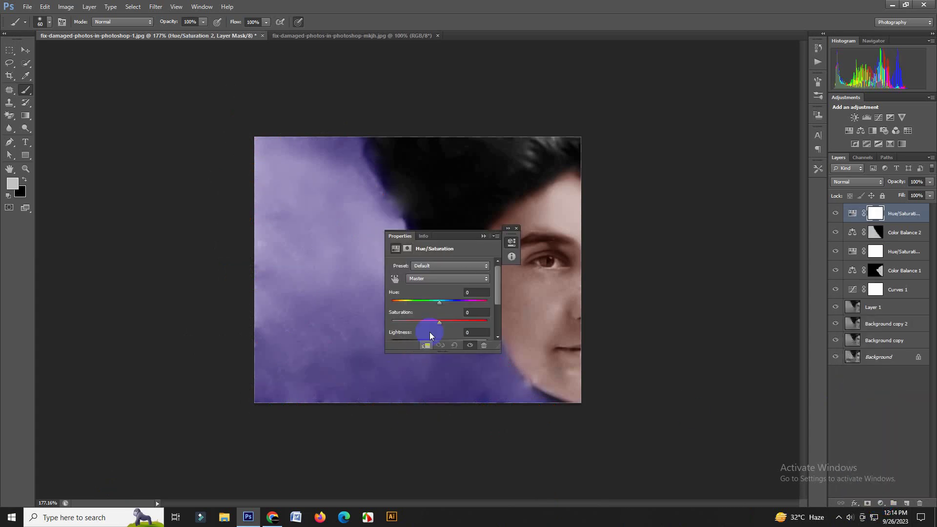
pyautogui.moveTo(445, 321); pyautogui.dragTo(470, 320)
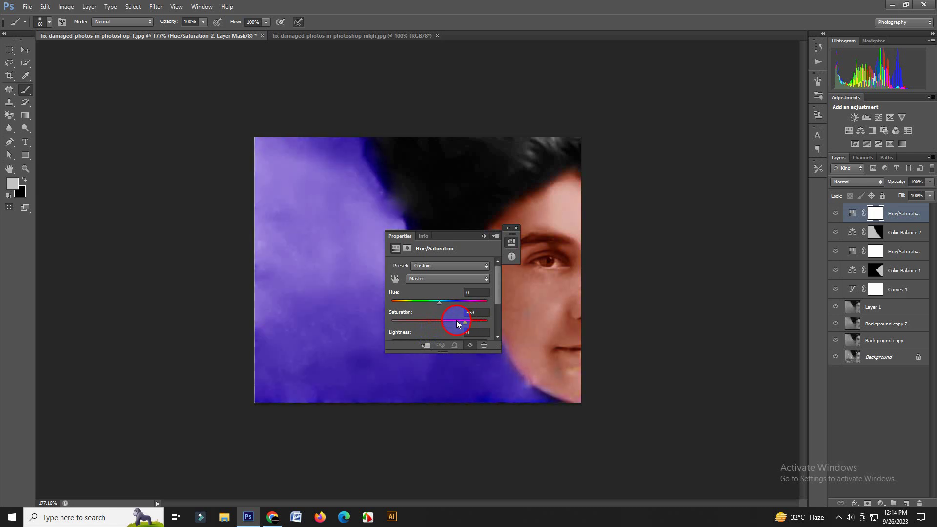
pyautogui.moveTo(470, 320)
pyautogui.mouseDown()
pyautogui.moveTo(434, 324)
pyautogui.moveTo(424, 305)
pyautogui.mouseUp()
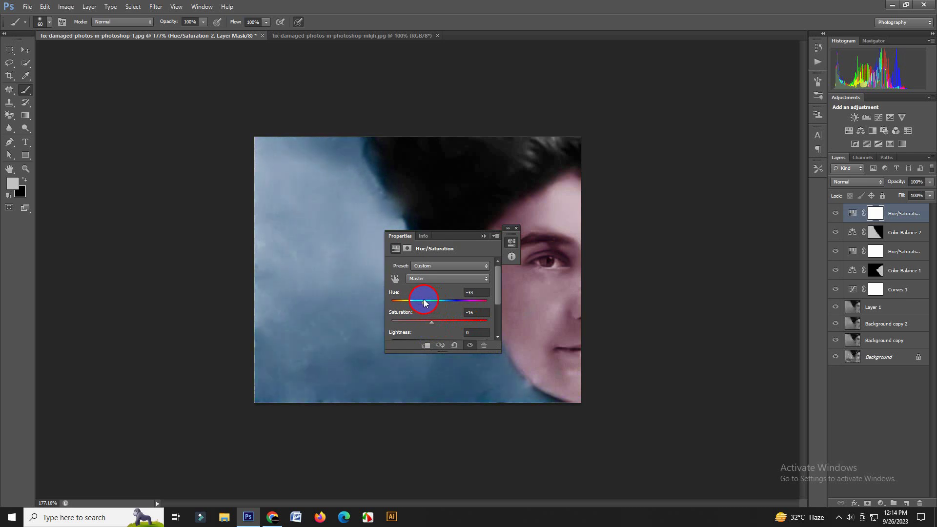
pyautogui.scroll(-1, 498, 303)
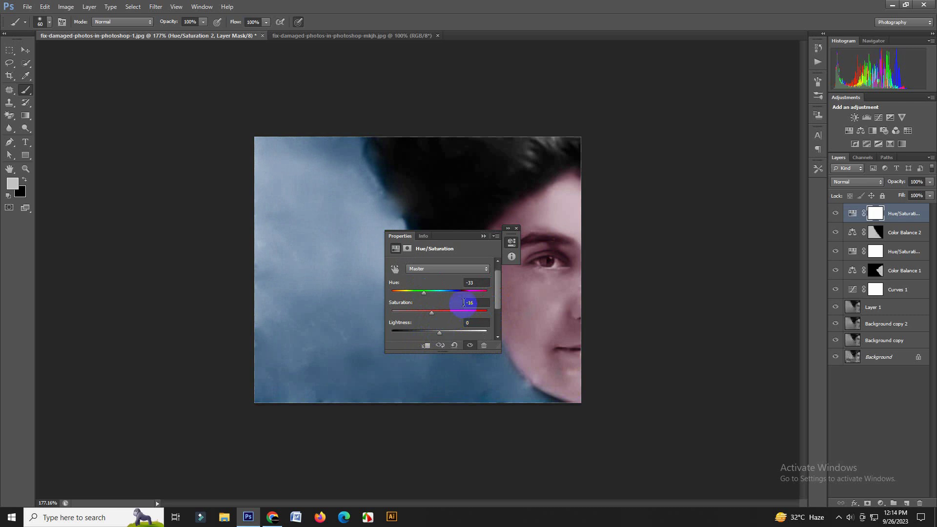
pyautogui.moveTo(437, 331); pyautogui.dragTo(405, 331)
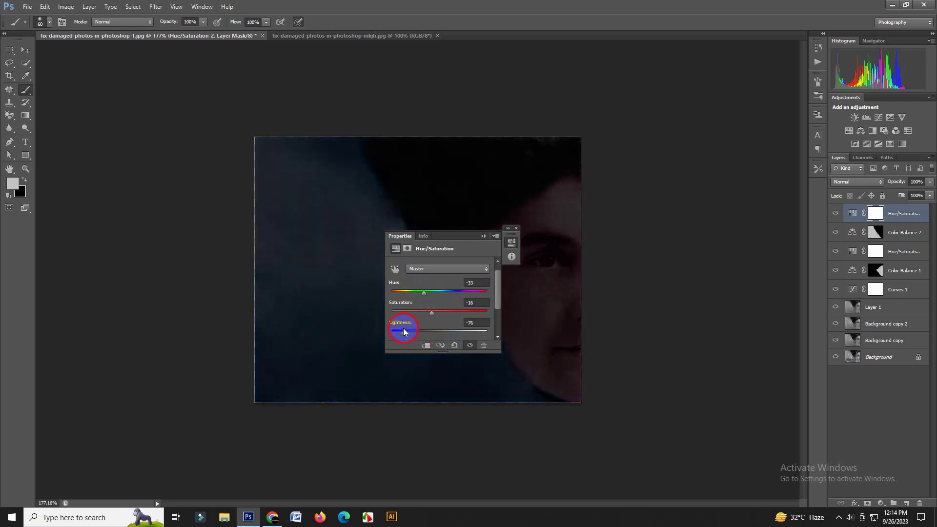
pyautogui.moveTo(404, 332); pyautogui.dragTo(410, 331)
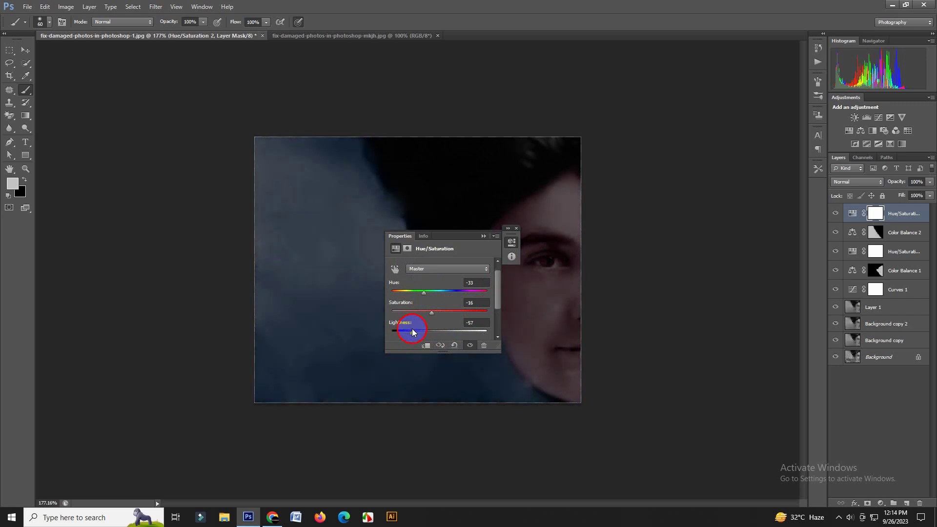
pyautogui.click(517, 228)
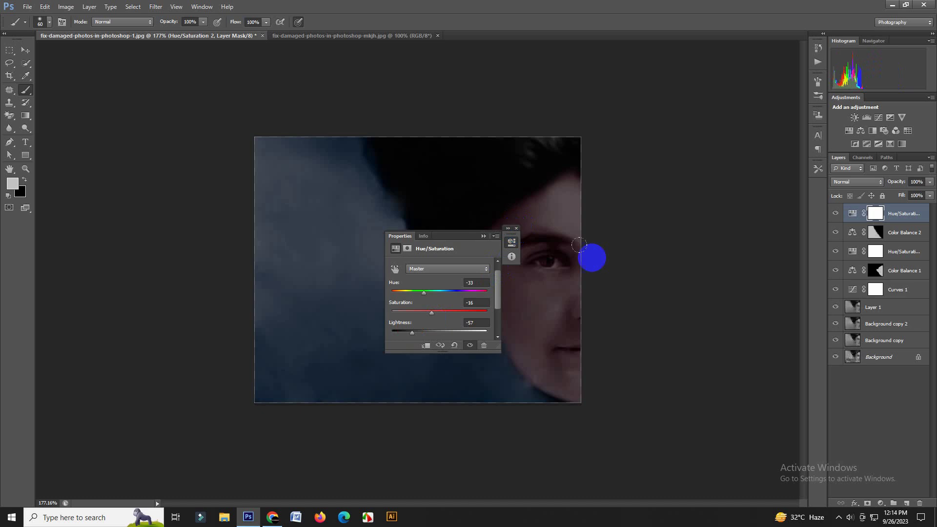
# - Invert the Hue/Saturation 2 mask to hide the darkening, undoing a trial stroke in the hair
pyautogui.click(60, 8)
pyautogui.moveTo(81, 32)
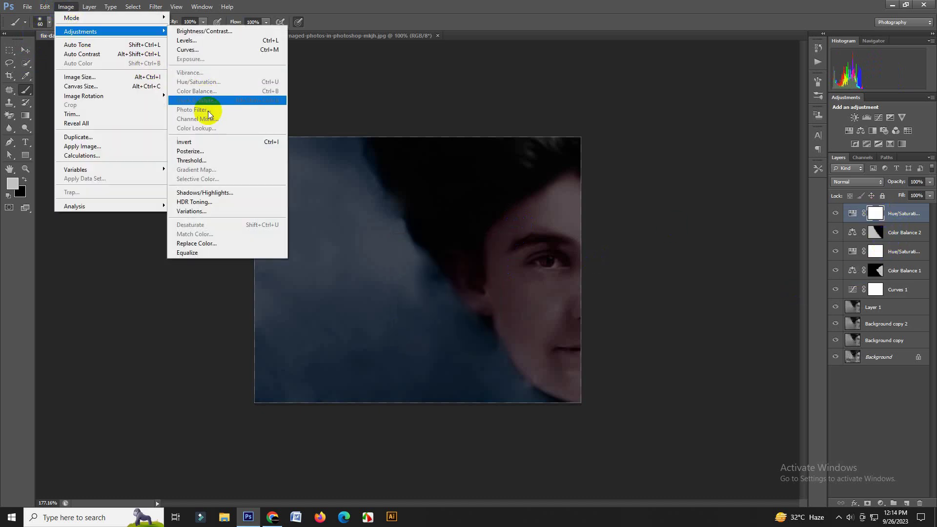
pyautogui.click(213, 142)
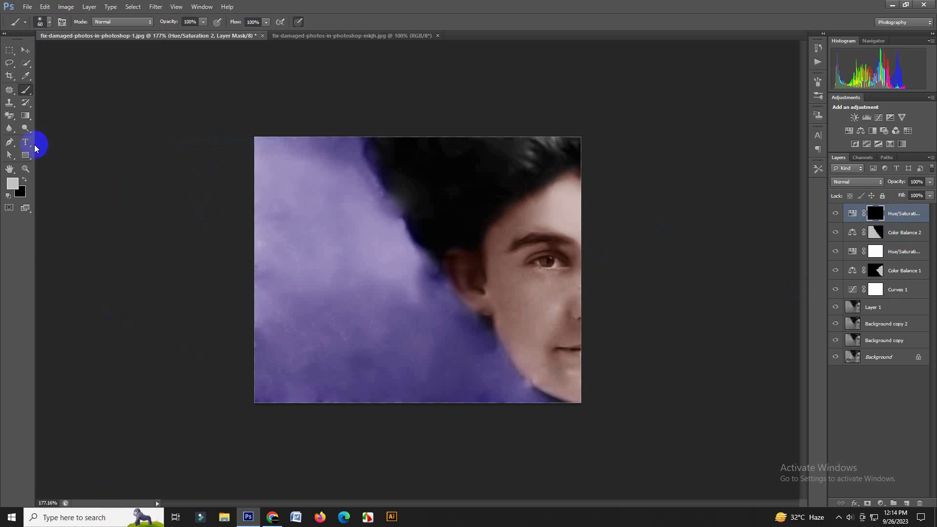
pyautogui.hotkey('ctrl', 'z')
pyautogui.moveTo(551, 262)
pyautogui.mouseDown()
pyautogui.moveTo(535, 265)
pyautogui.moveTo(558, 246)
pyautogui.moveTo(513, 257)
pyautogui.moveTo(542, 241)
pyautogui.moveTo(574, 242)
pyautogui.moveTo(511, 250)
pyautogui.mouseUp()
pyautogui.hotkey('ctrl', 'z')
# - Paint white along the hair's edge and around the eye to darken the purple fringe
pyautogui.press('[')
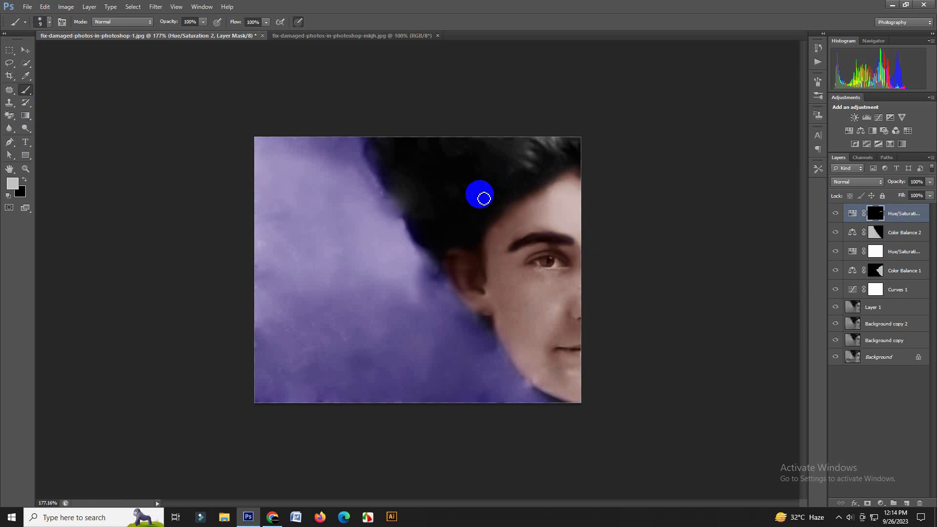
pyautogui.press(']')
pyautogui.press(']')
pyautogui.press(']')
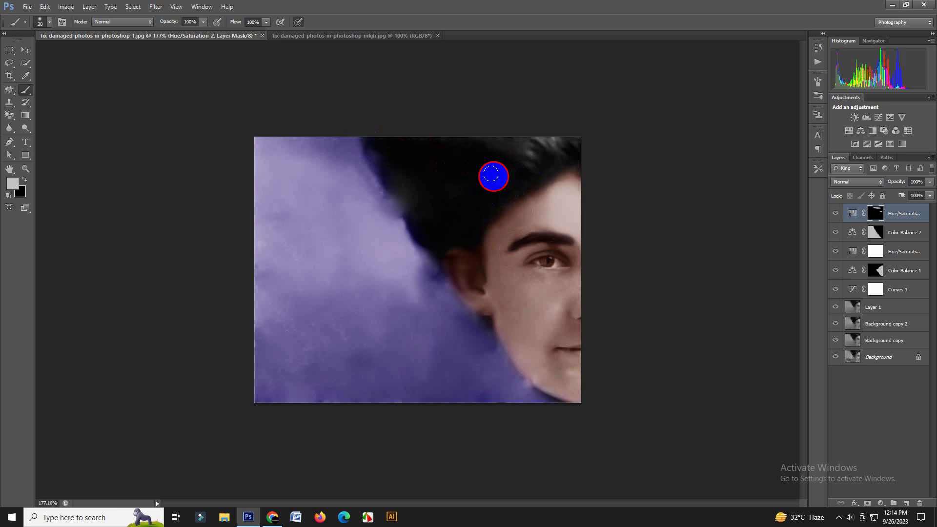
pyautogui.moveTo(392, 152)
pyautogui.mouseDown()
pyautogui.moveTo(414, 216)
pyautogui.moveTo(472, 229)
pyautogui.moveTo(429, 161)
pyautogui.moveTo(488, 172)
pyautogui.moveTo(509, 166)
pyautogui.moveTo(515, 146)
pyautogui.moveTo(529, 159)
pyautogui.moveTo(558, 146)
pyautogui.moveTo(575, 153)
pyautogui.mouseUp()
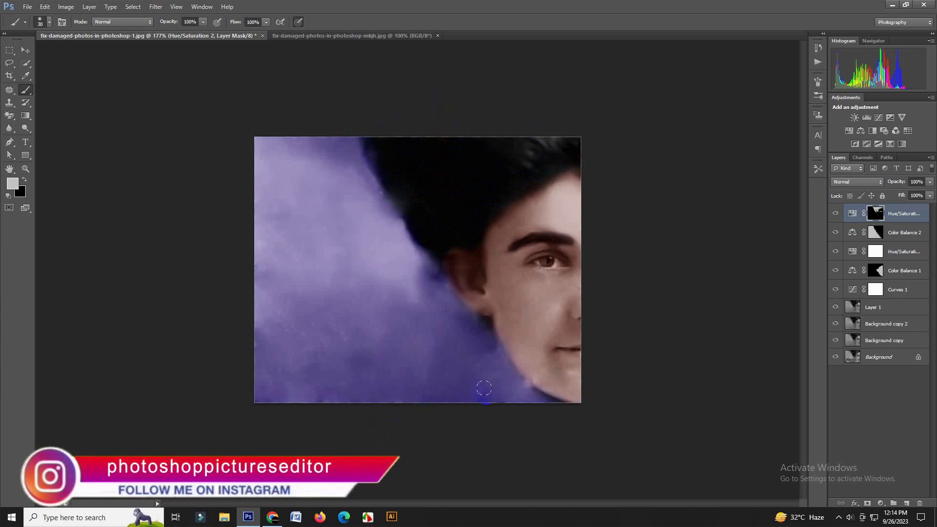
pyautogui.moveTo(547, 276); pyautogui.dragTo(549, 261)
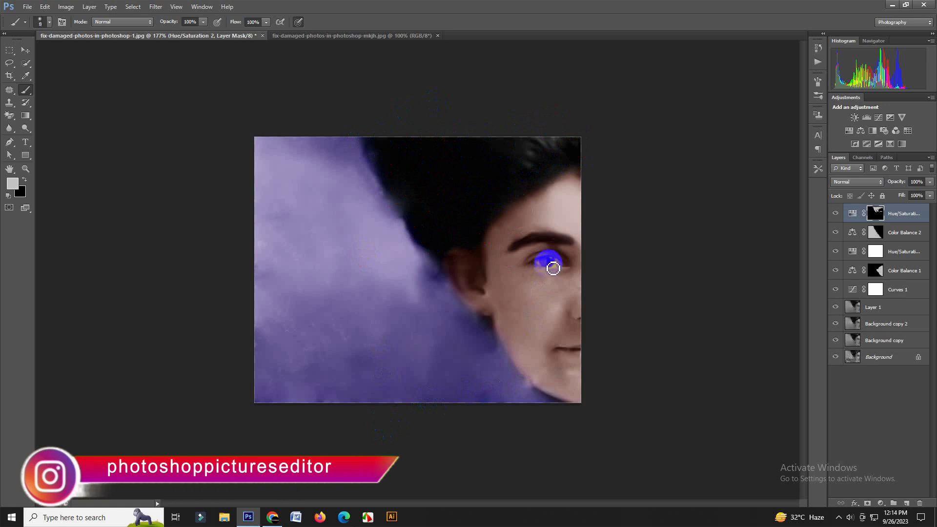
pyautogui.press('[')
pyautogui.press('[')
pyautogui.press('[')
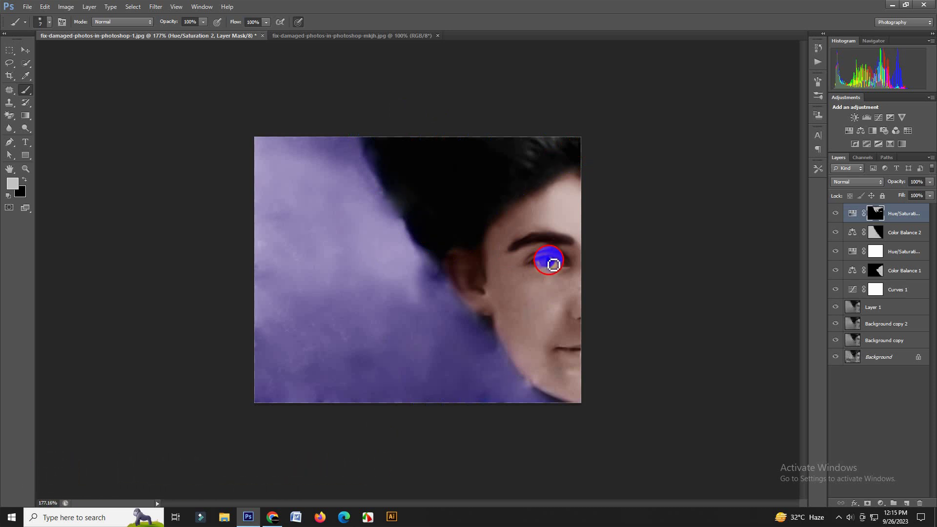
pyautogui.moveTo(553, 266); pyautogui.dragTo(543, 291)
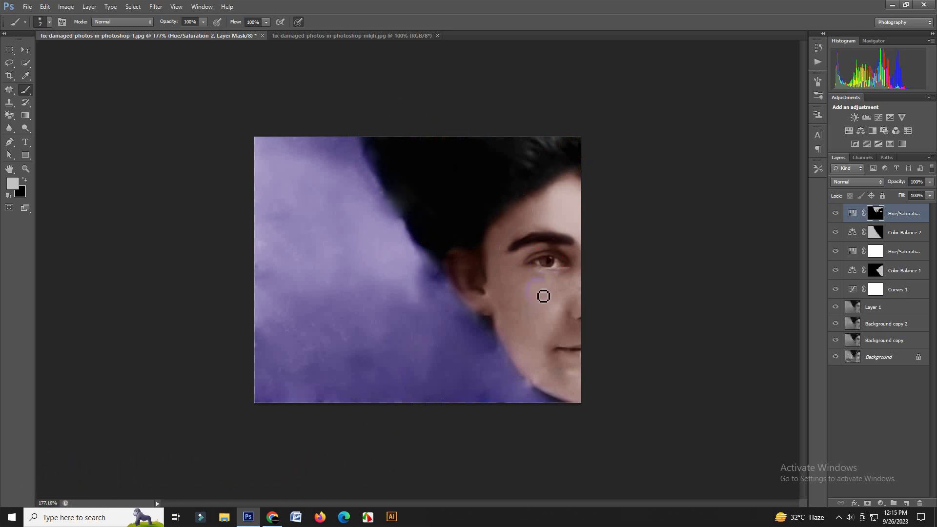
# - Merge Color Balance, Hue/Saturation, Curves, Layer 1 and Background copy layers into Hue/Saturation 2
pyautogui.click(446, 414)
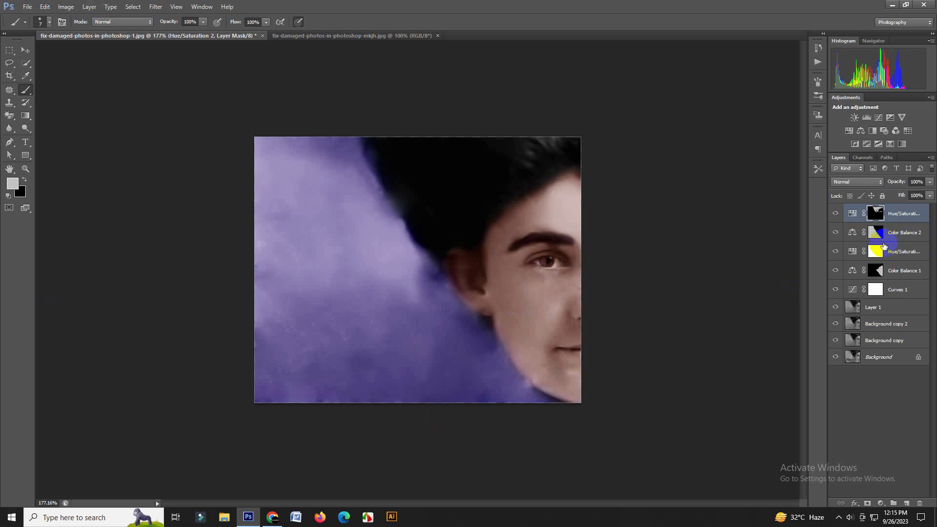
pyautogui.keyDown('ctrl'); pyautogui.click(876, 260); pyautogui.keyUp('ctrl')
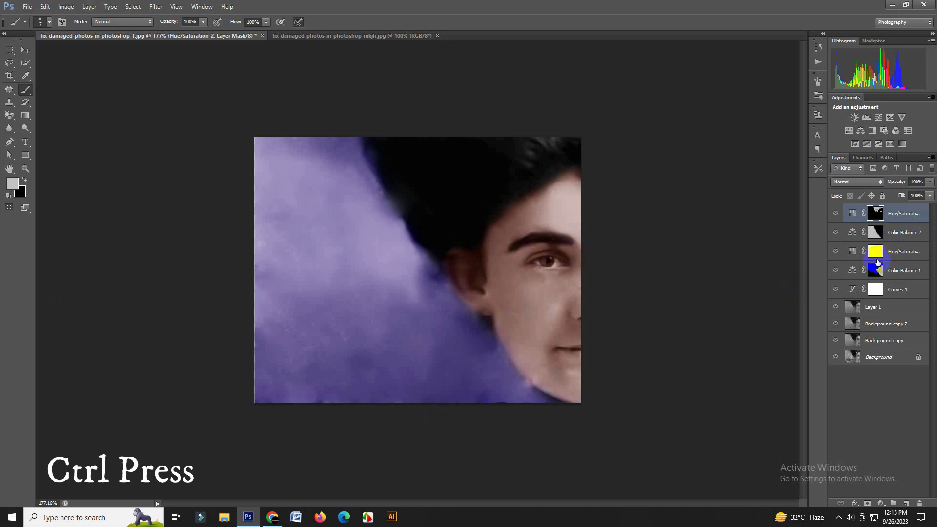
pyautogui.keyDown('ctrl'); pyautogui.click(903, 233); pyautogui.keyUp('ctrl')
pyautogui.keyDown('ctrl'); pyautogui.click(900, 253); pyautogui.keyUp('ctrl')
pyautogui.keyDown('ctrl'); pyautogui.click(901, 272); pyautogui.keyUp('ctrl')
pyautogui.keyDown('ctrl'); pyautogui.click(897, 292); pyautogui.keyUp('ctrl')
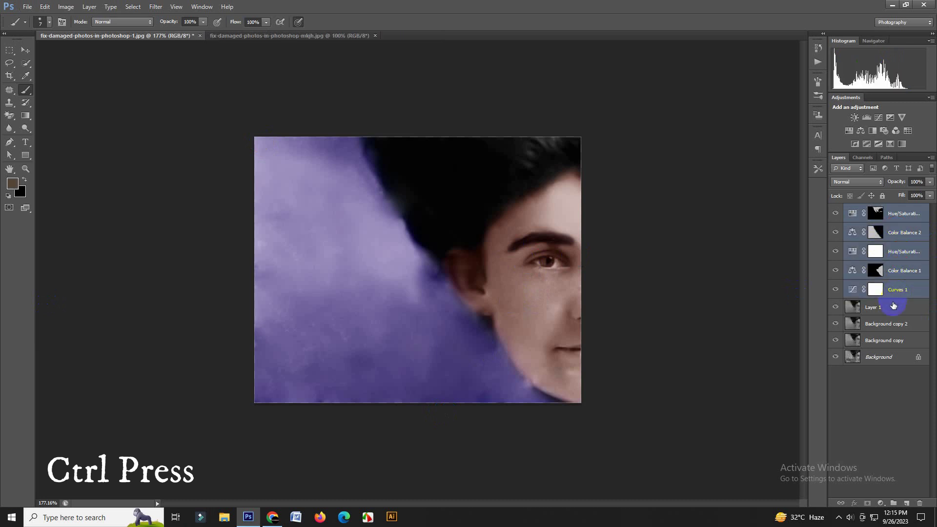
pyautogui.keyDown('ctrl'); pyautogui.click(889, 312); pyautogui.keyUp('ctrl')
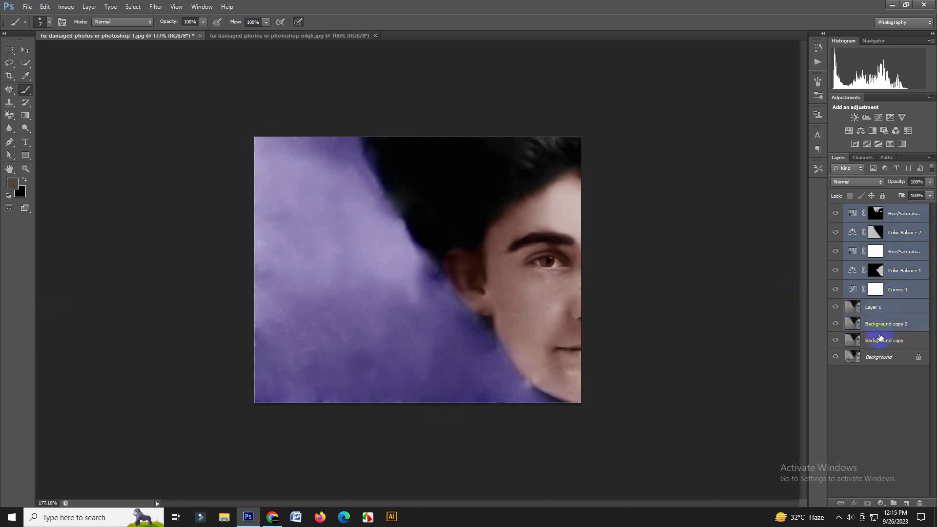
pyautogui.keyDown('ctrl'); pyautogui.click(880, 337); pyautogui.keyUp('ctrl')
pyautogui.rightClick(875, 307)
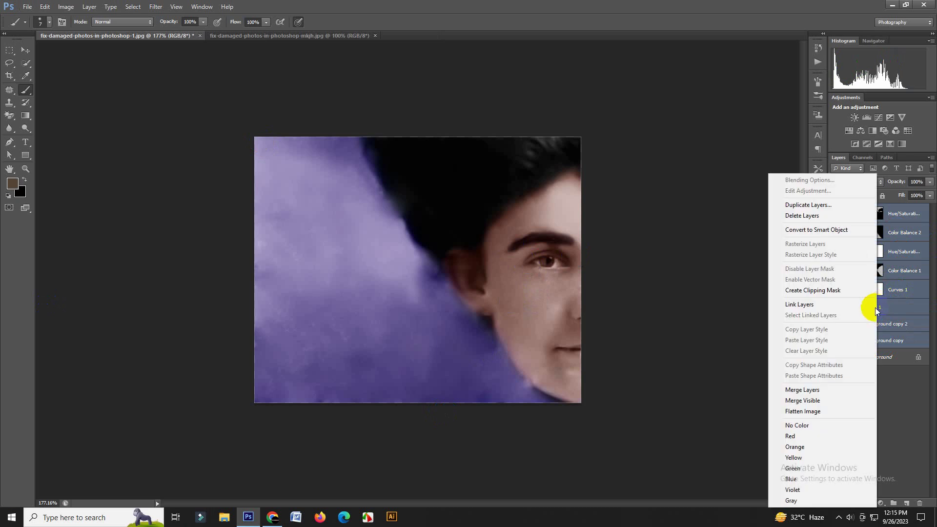
pyautogui.click(836, 390)
pyautogui.click(835, 215)
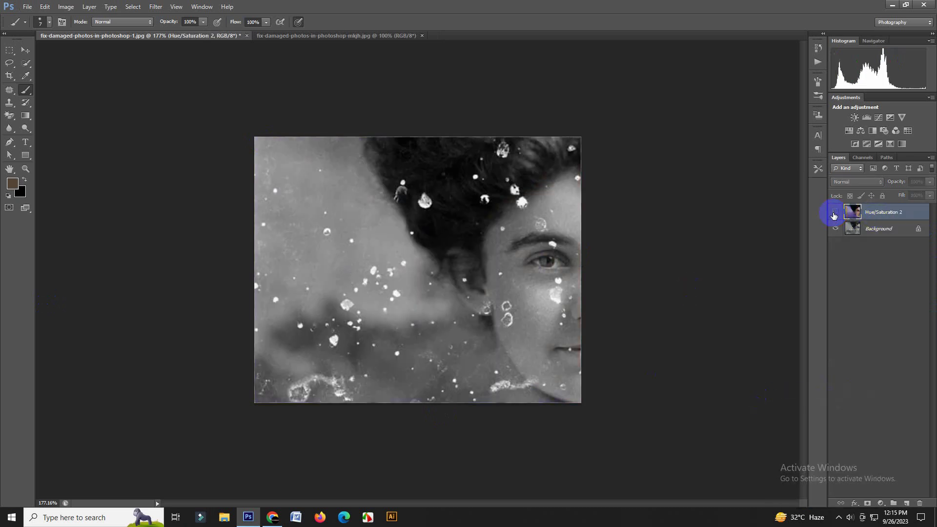
pyautogui.click(834, 215)
pyautogui.click(835, 215)
pyautogui.click(834, 215)
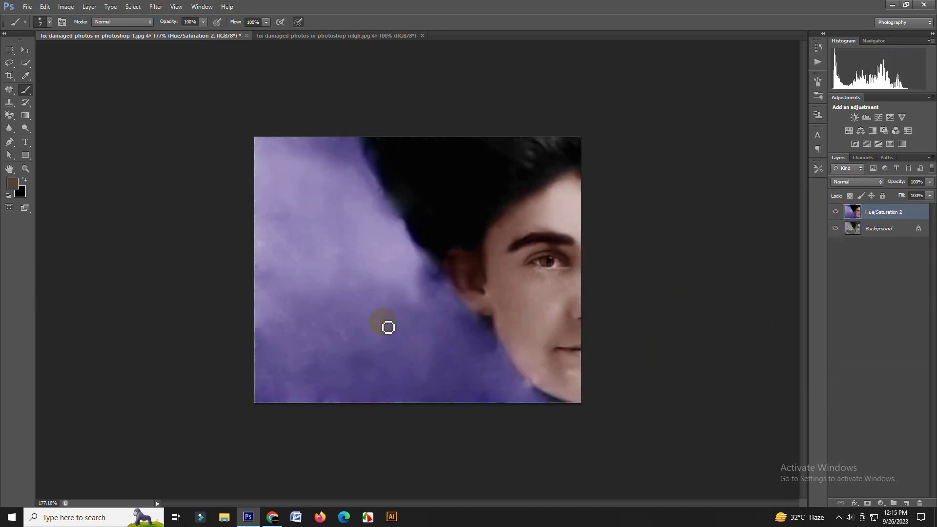
pyautogui.scroll(2, 378, 337)
pyautogui.scroll(-2, 366, 335)
pyautogui.scroll(-3, 387, 324)
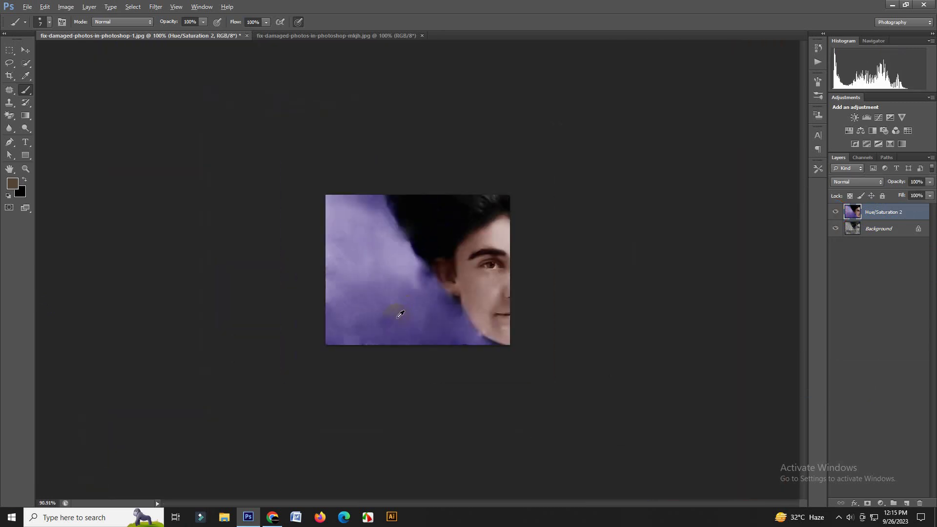
pyautogui.scroll(1, 398, 314)
pyautogui.scroll(1, 405, 314)
pyautogui.scroll(1, 403, 314)
pyautogui.scroll(-1, 402, 314)
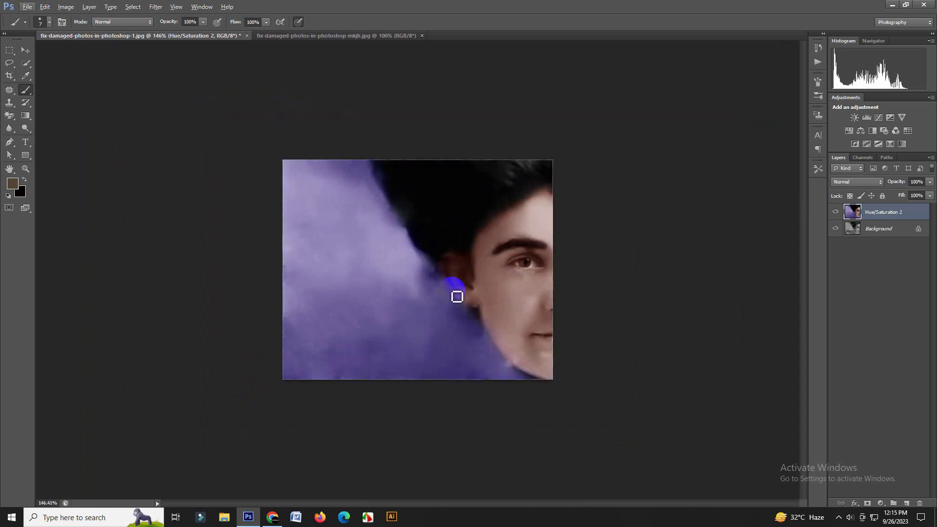